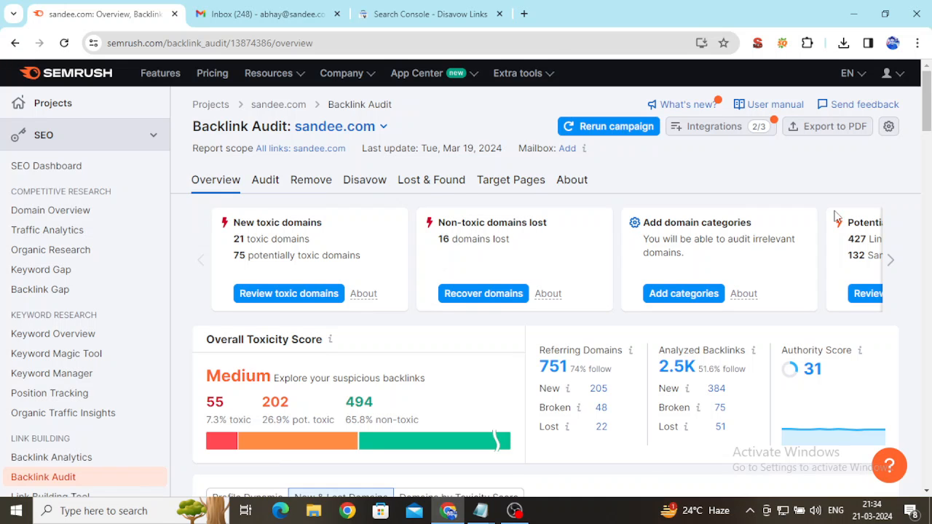
- Open the audit list of toxic backlinks (toxicity score 60–100) from the Overall Toxicity Score chart
left_click_drag(927, 123, 928, 182)
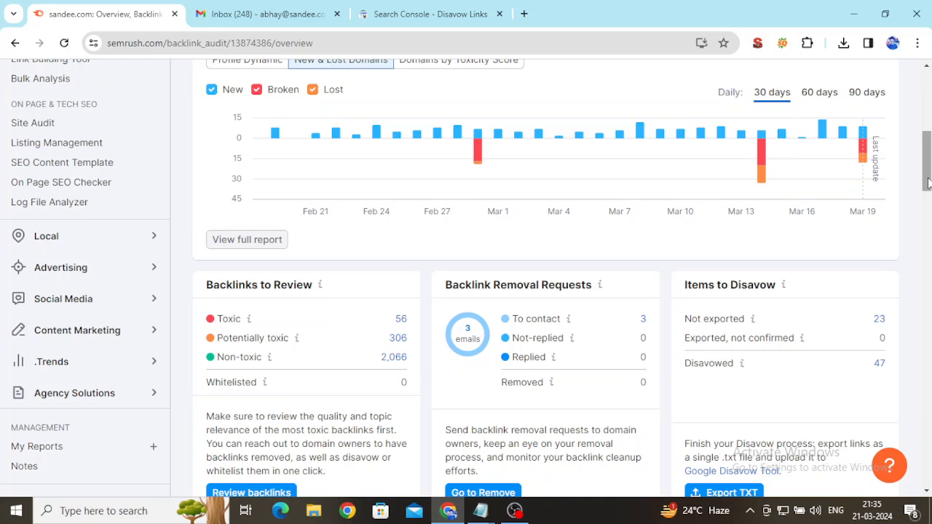
left_click_drag(926, 182, 927, 123)
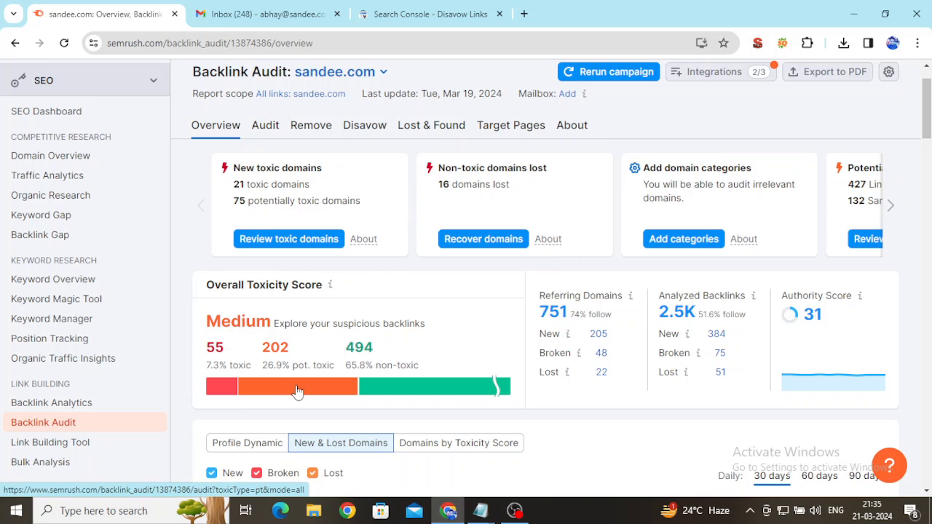
left_click(214, 394)
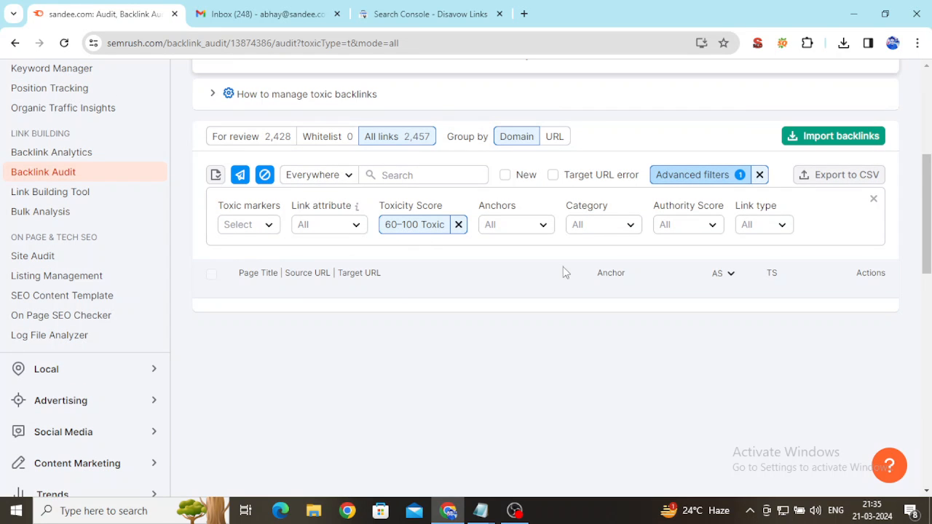
left_click_drag(929, 211, 928, 286)
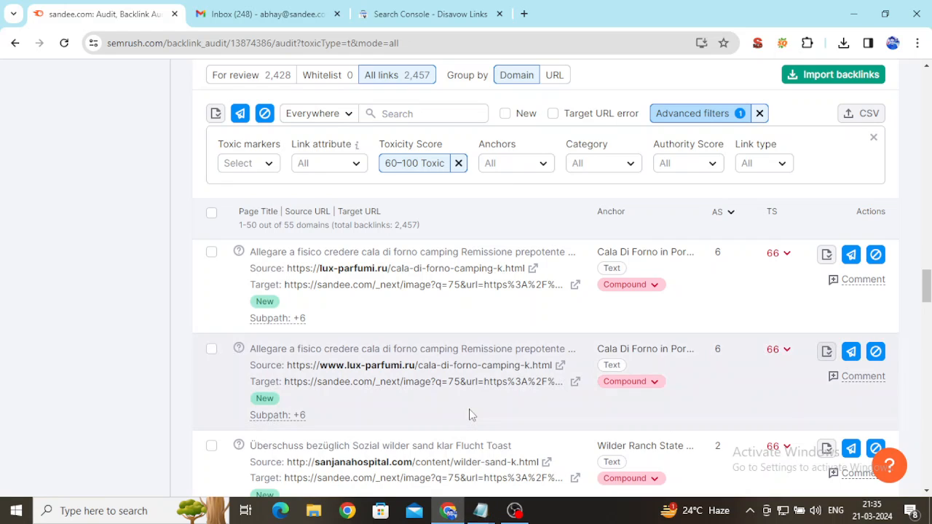
- Look at Google Search Console's Disavow links page for sandee.com, and return to the Semrush backlink list
left_click(474, 13)
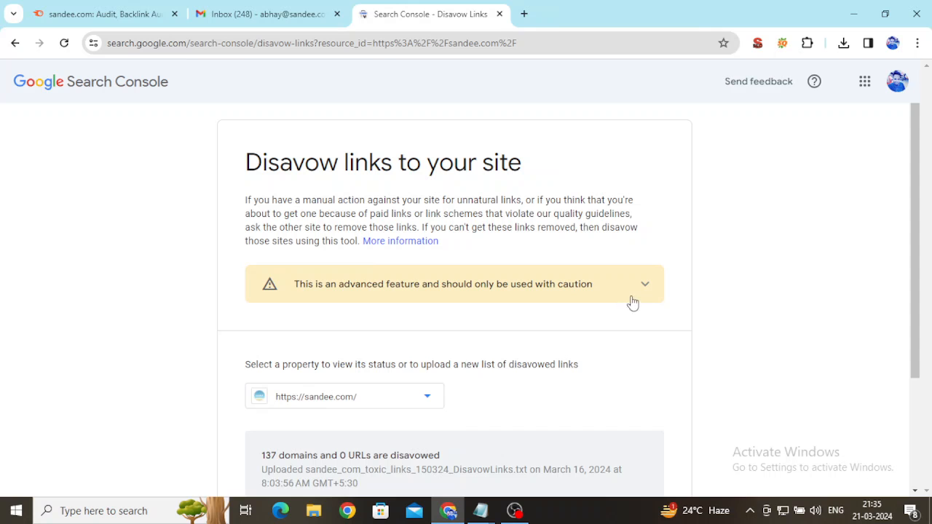
left_click(124, 14)
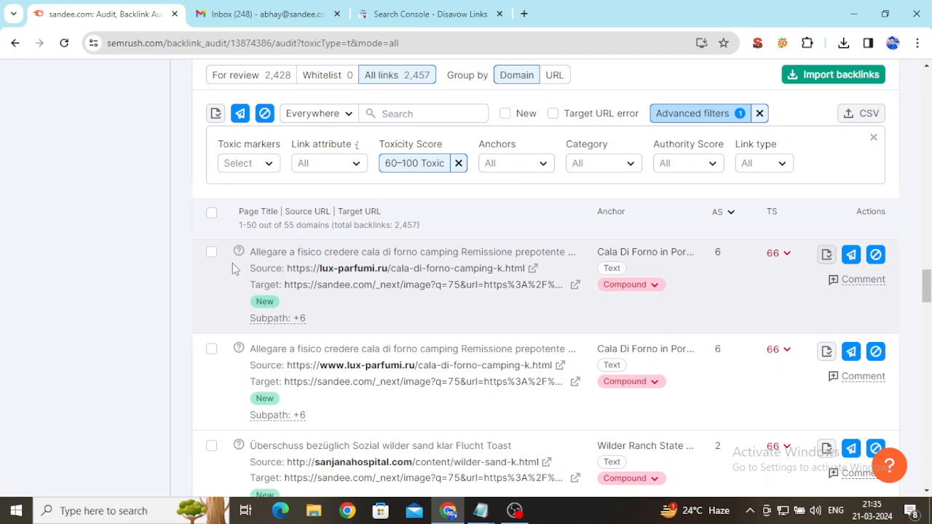
- Select the lux-parfumi.ru backlink without www and show its Move to Disavow options
left_click_drag(286, 268, 388, 269)
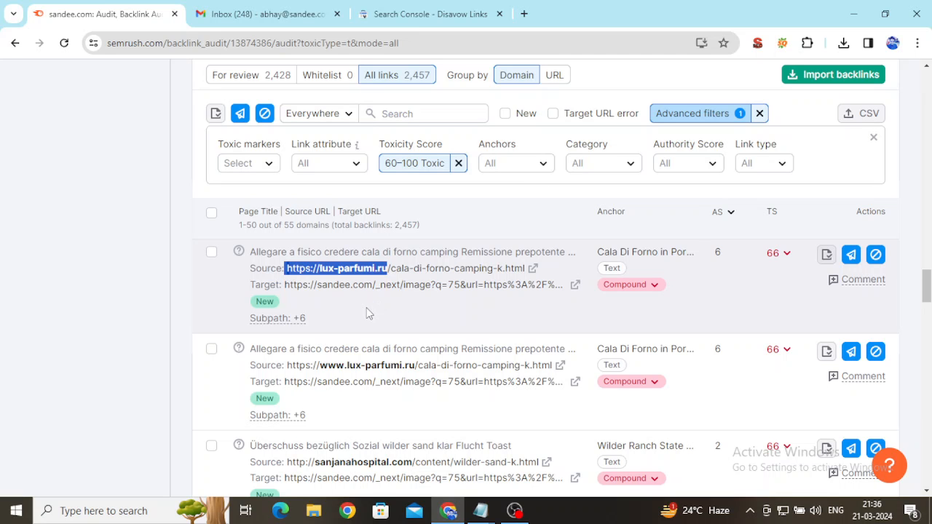
left_click(211, 258)
left_click(212, 255)
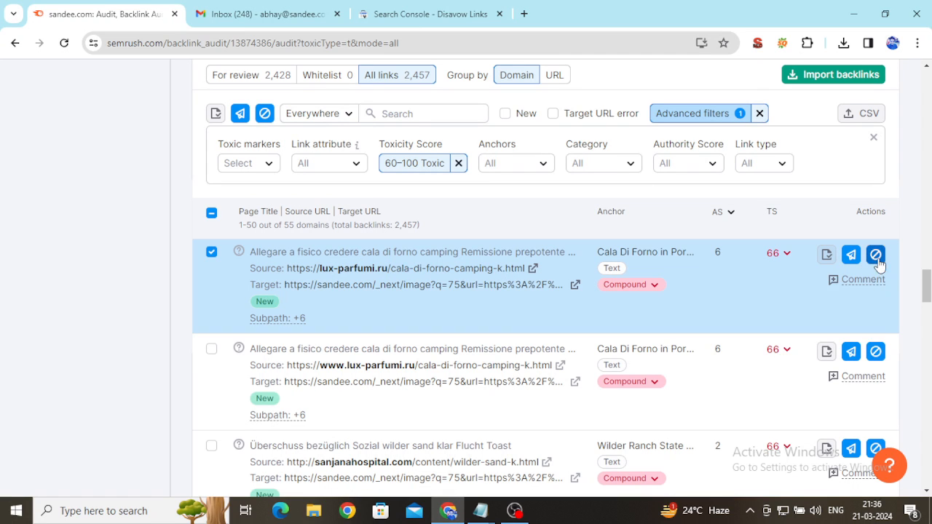
left_click(876, 255)
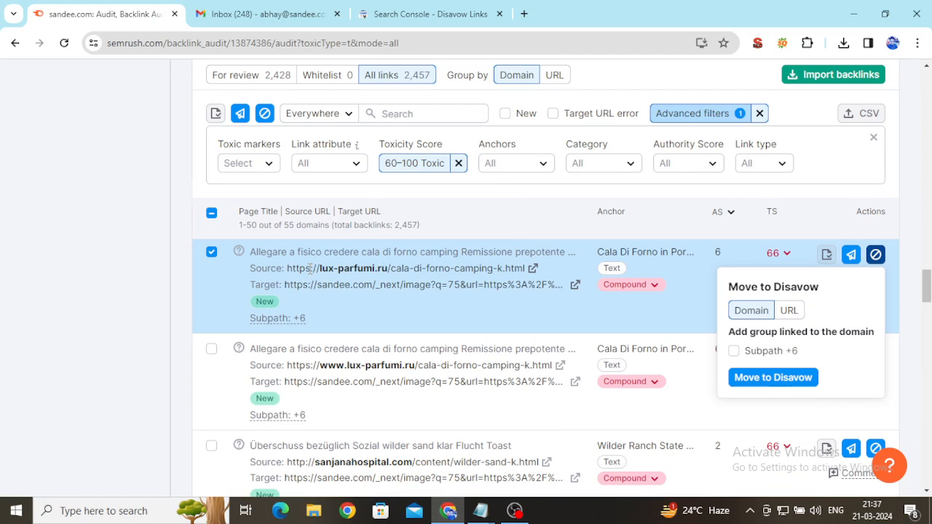
mouse_move(289, 268)
left_click_drag(289, 269, 391, 268)
key("ctrl+c")
left_click(481, 510)
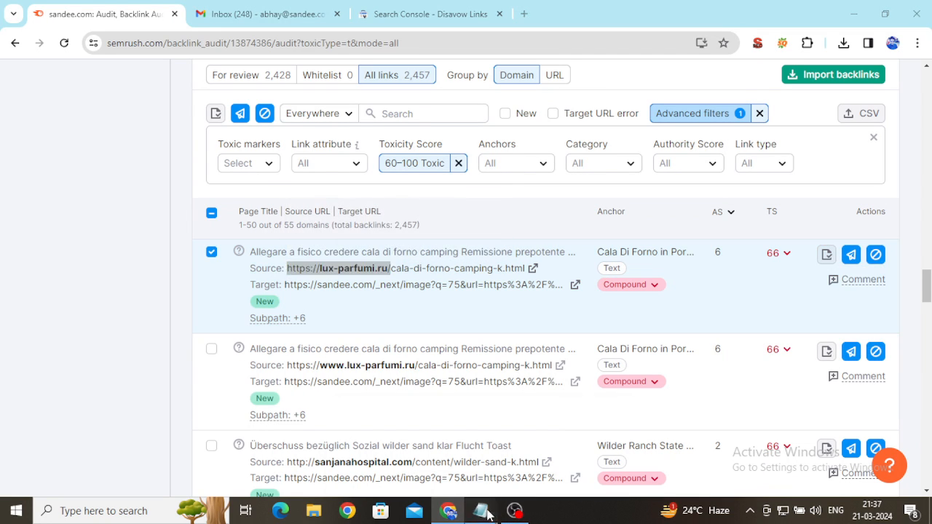
left_click(404, 448)
left_click(481, 510)
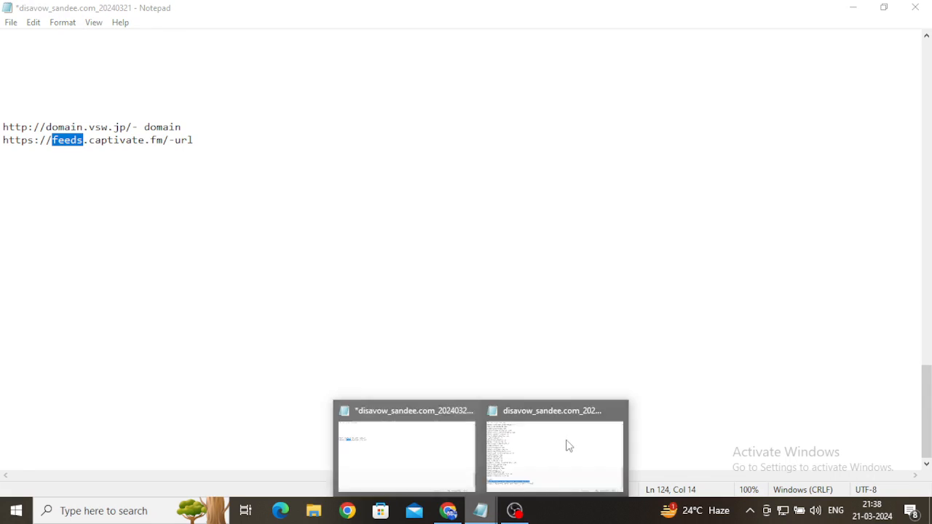
left_click(566, 442)
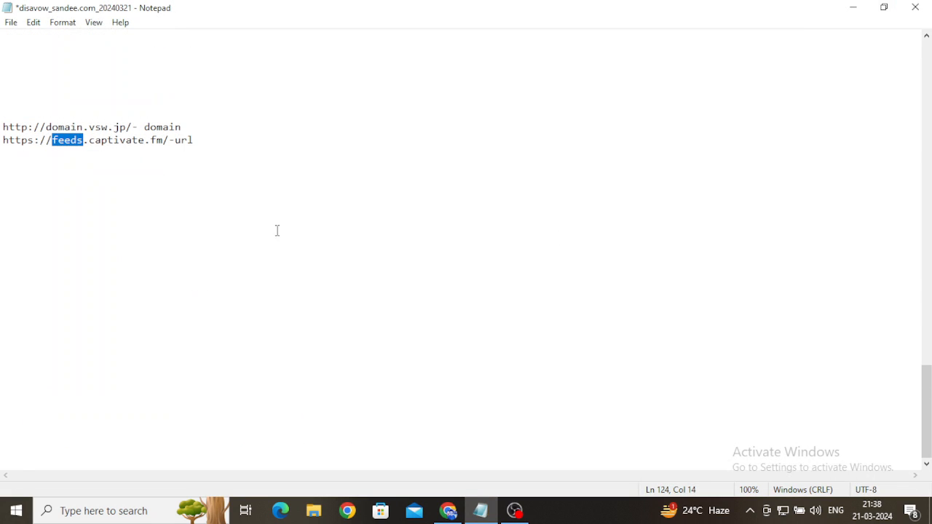
left_click(309, 177)
left_click(117, 149)
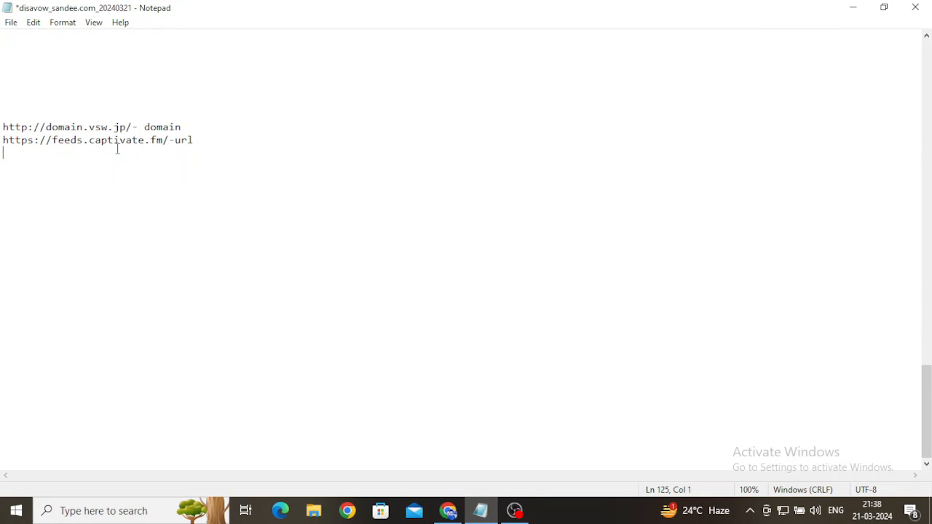
left_click_drag(132, 127, 2, 116)
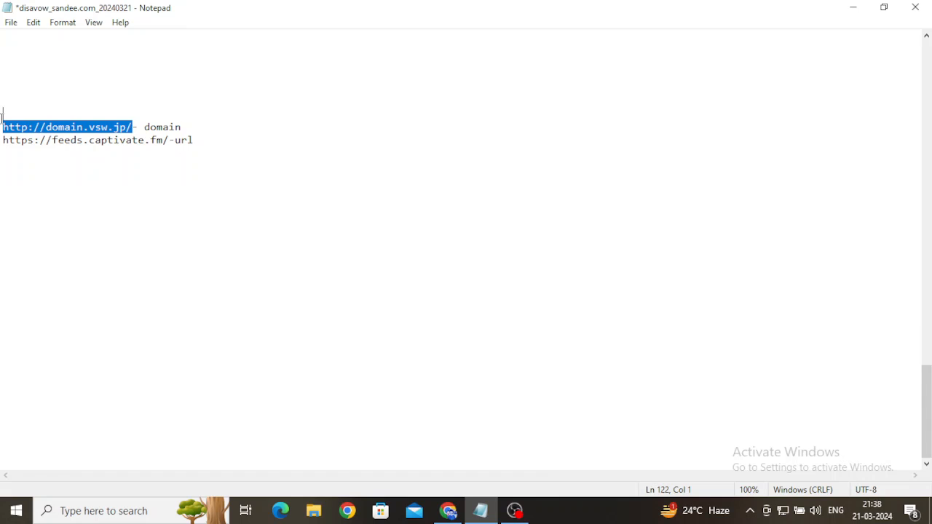
key("ctrl+v")
left_click(853, 9)
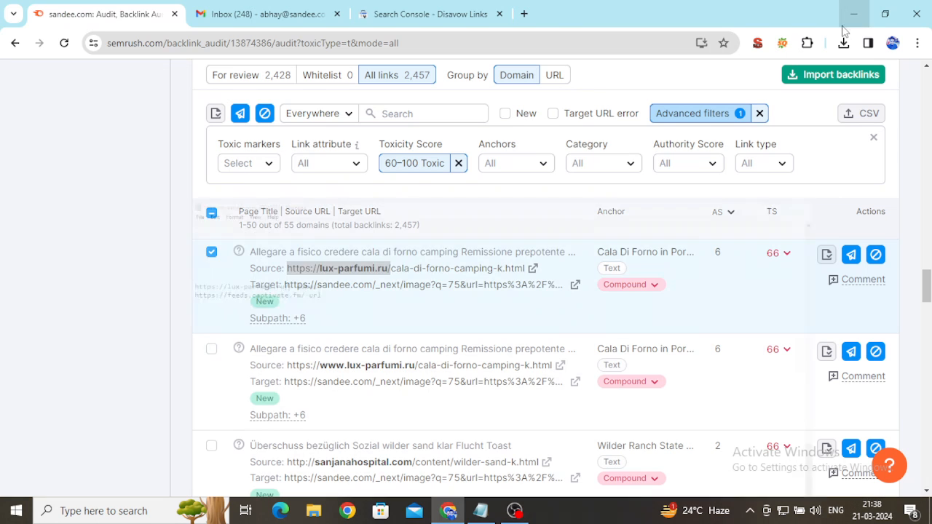
- Move the lux-parfumi.ru backlink to the disavow list as a domain
left_click(875, 259)
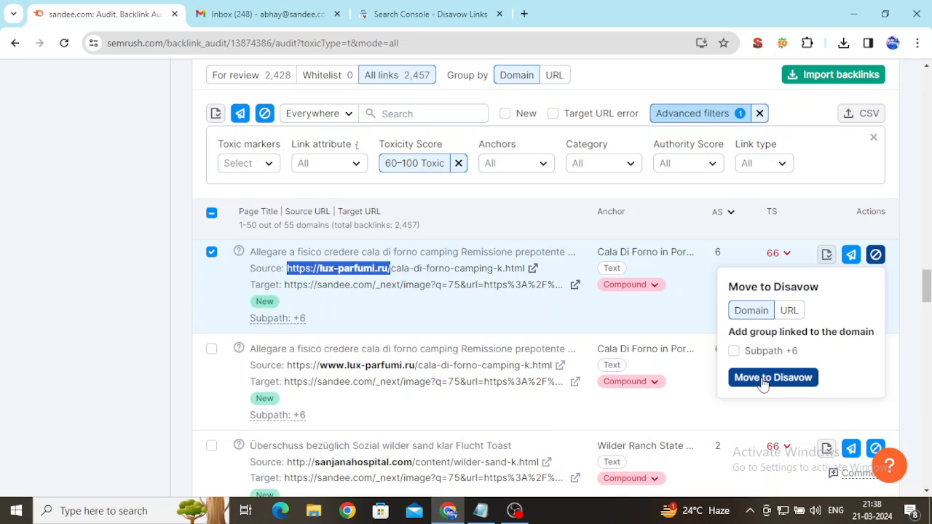
left_click(763, 382)
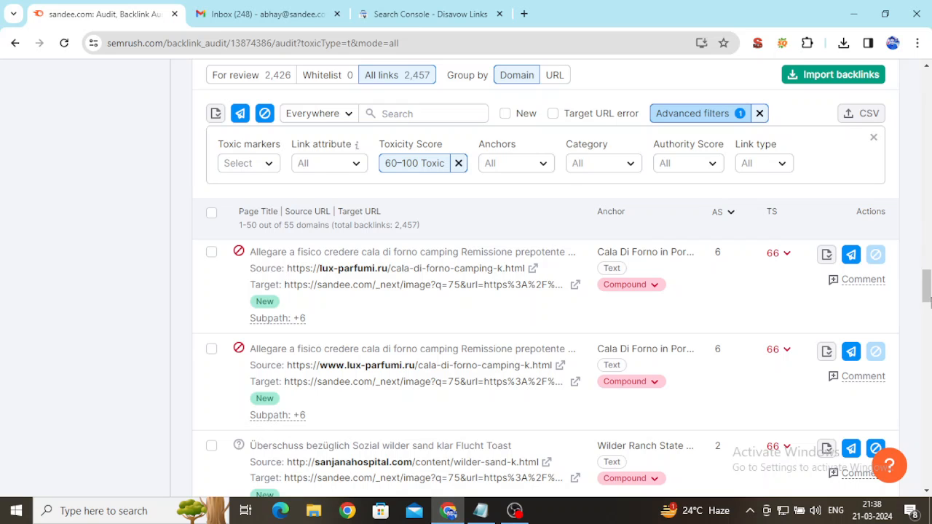
scroll(929, 303, "down", 1)
left_click(482, 512)
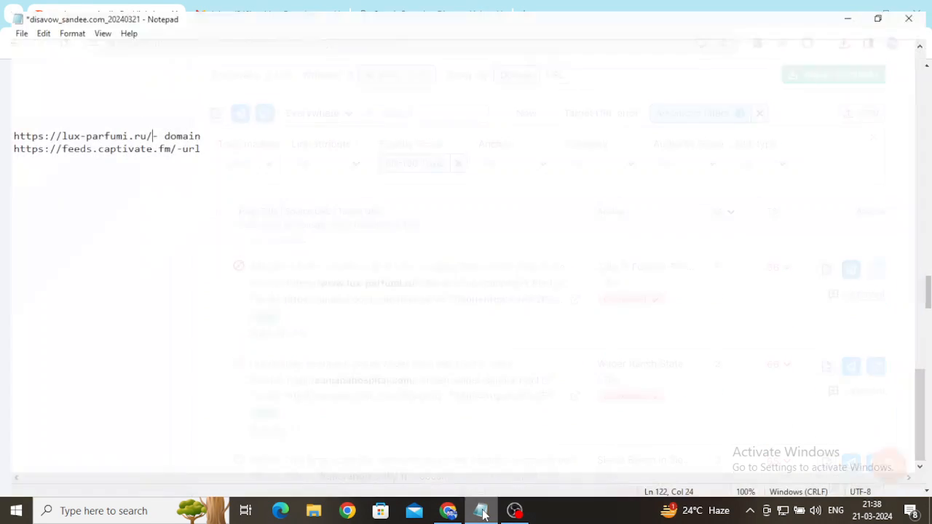
left_click(482, 512)
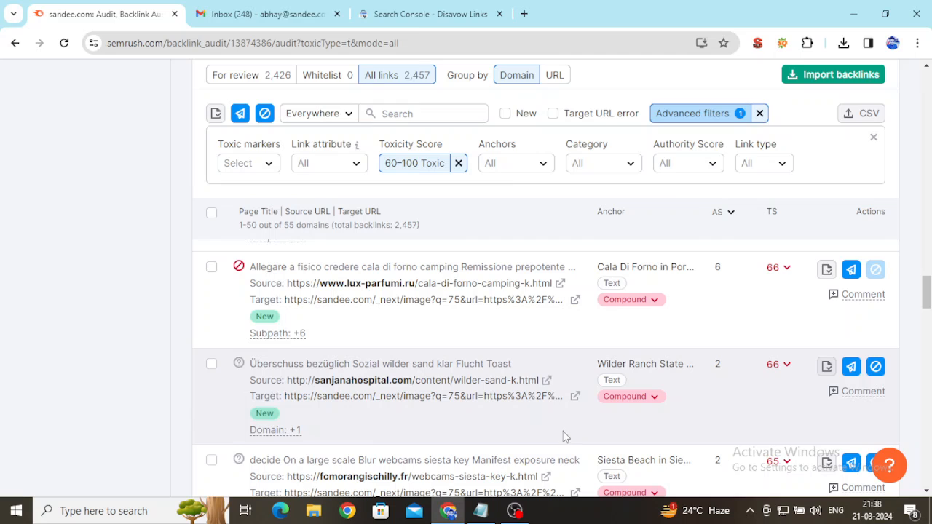
- Select the sanjanahospital.com backlink and move it to the disavow list as a URL
left_click(212, 366)
left_click(876, 368)
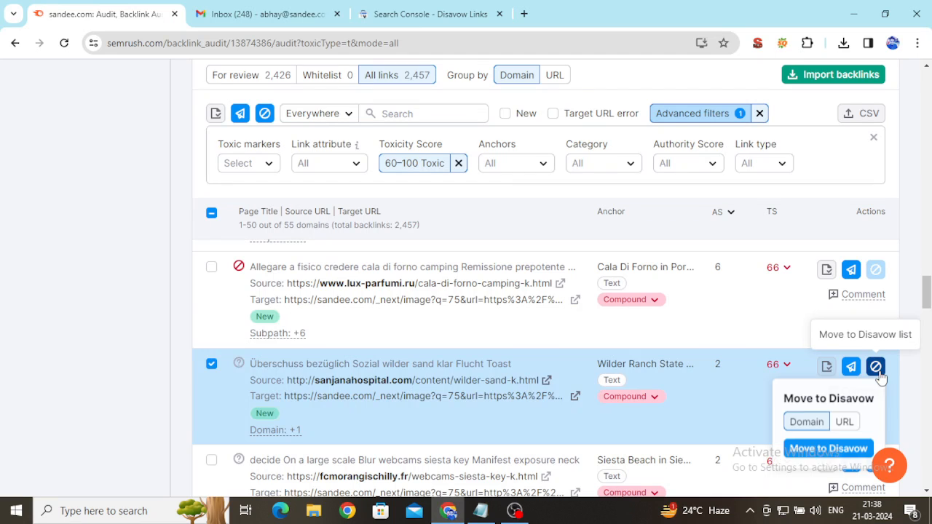
left_click_drag(927, 303, 927, 313)
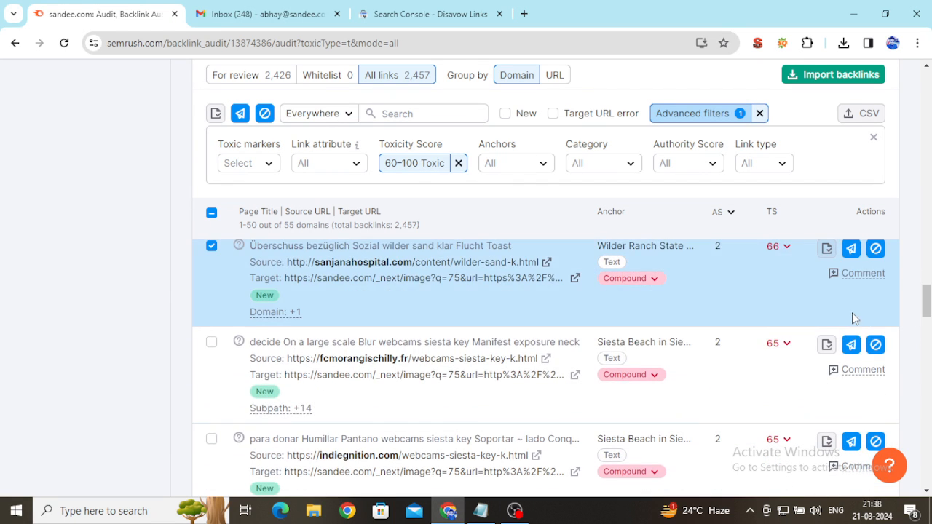
left_click_drag(287, 358, 541, 367)
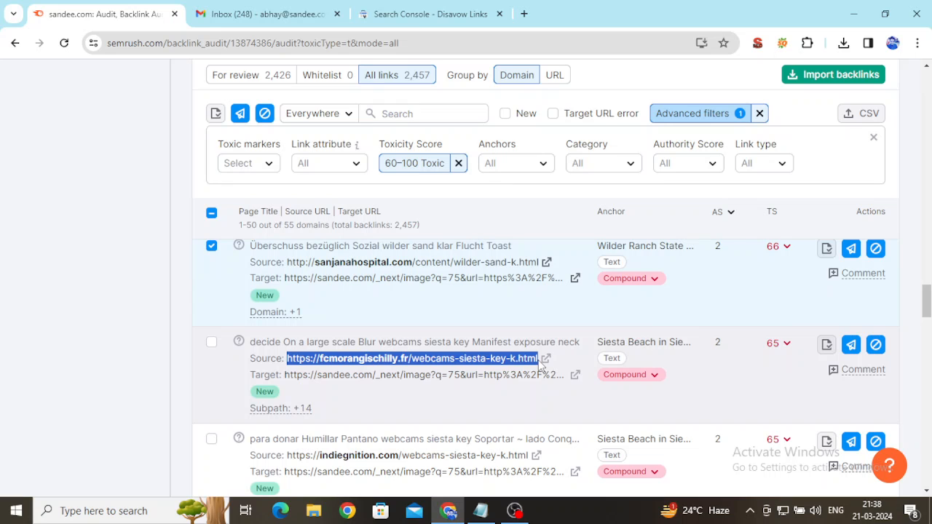
left_click_drag(287, 262, 543, 262)
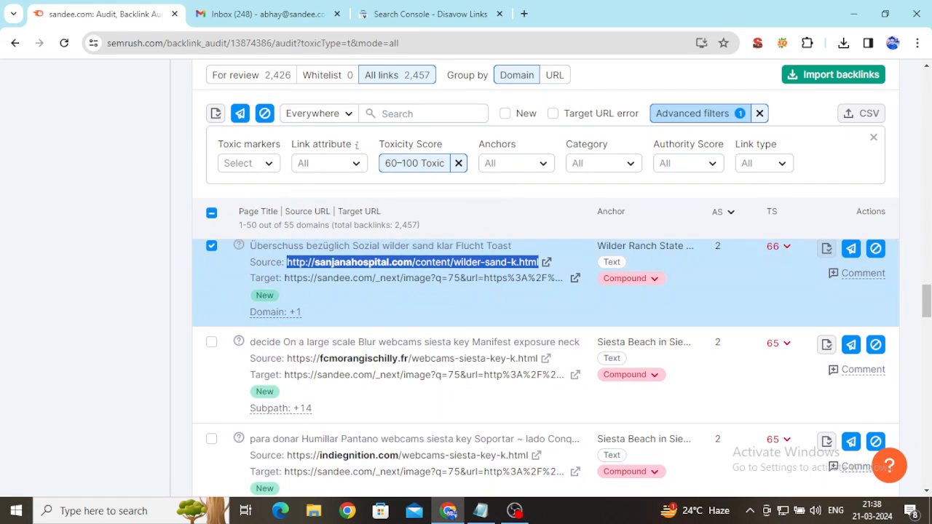
left_click(876, 248)
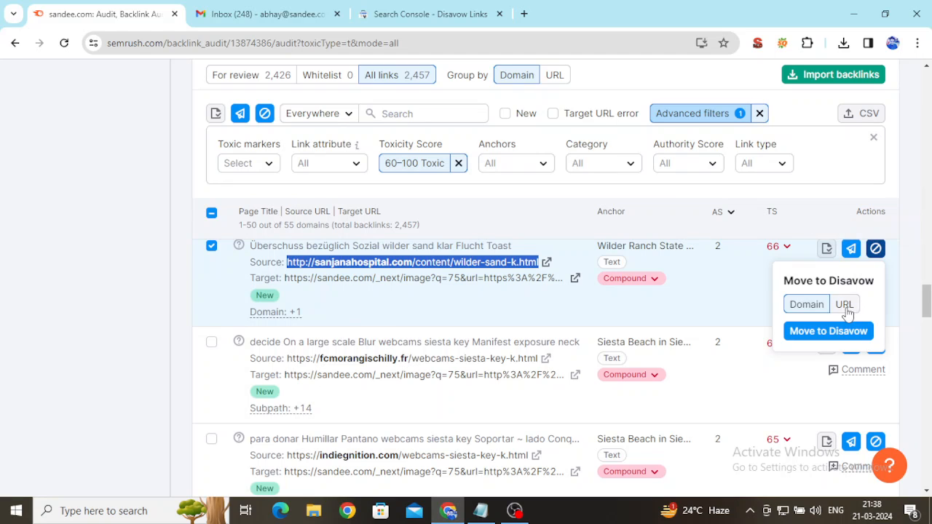
left_click(845, 306)
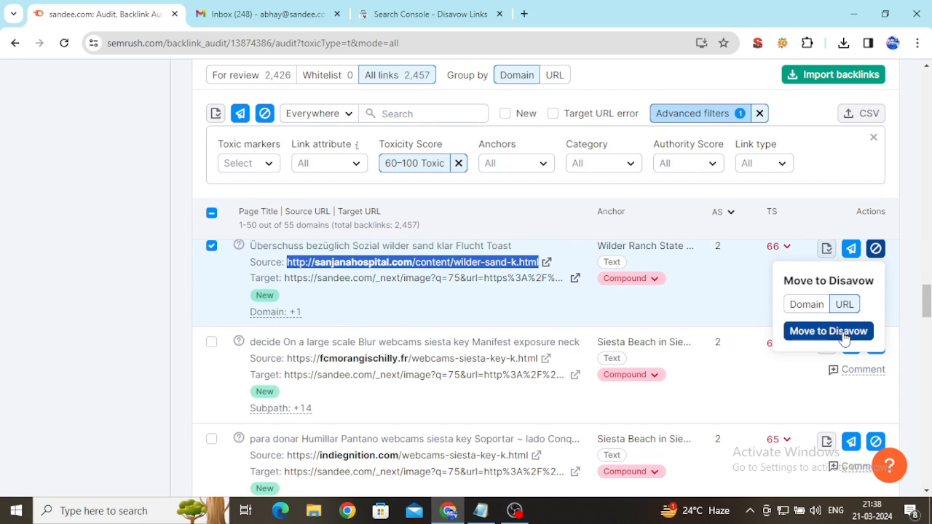
left_click(845, 335)
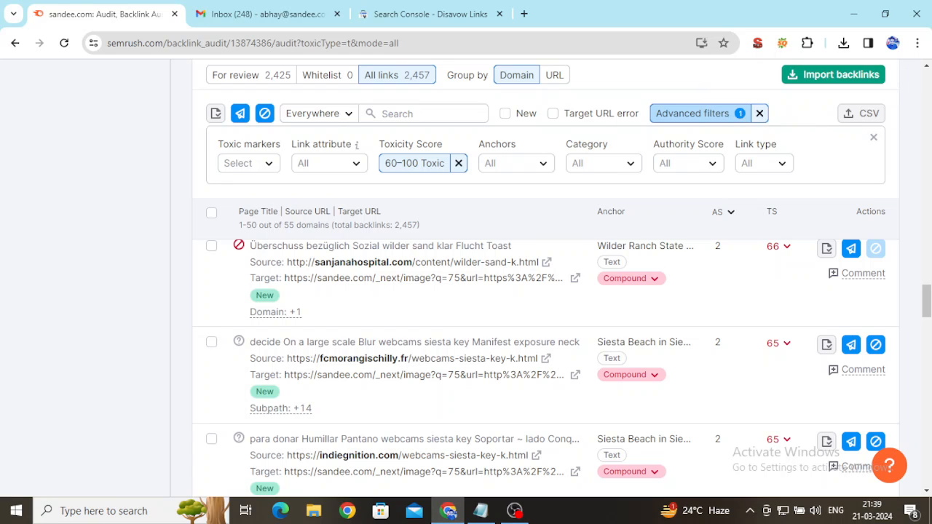
- Open the Backlink Audit's Disavow list and export it to a TXT file
left_click_drag(925, 301, 922, 86)
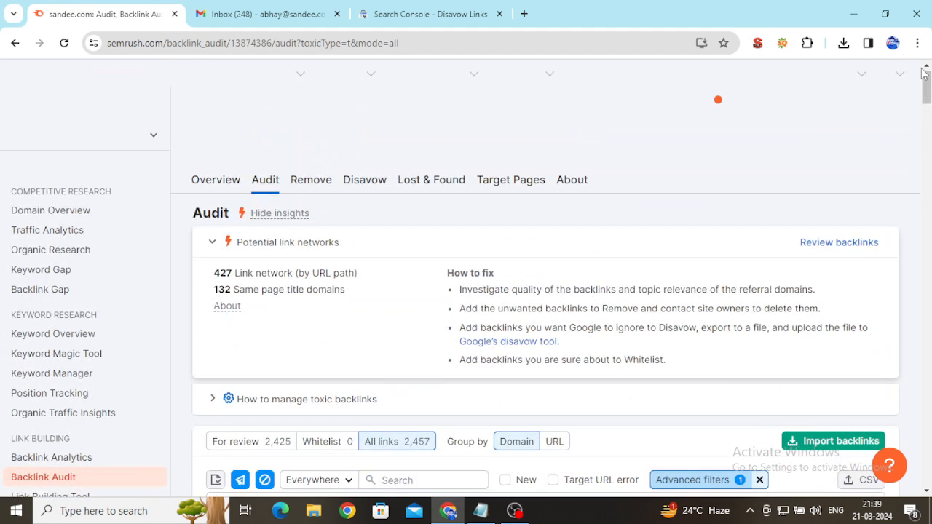
left_click(373, 186)
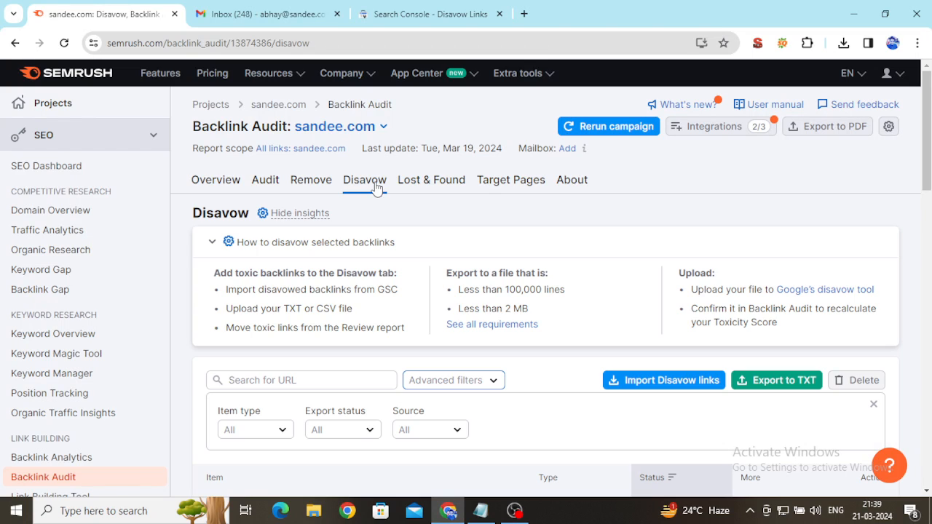
left_click(774, 389)
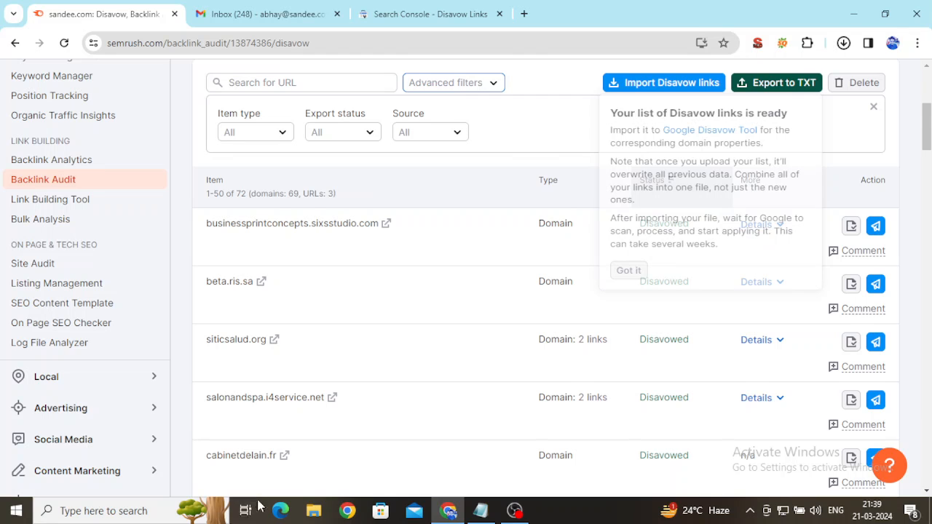
- Open the exported disavow_sandee.com_20240321 (1) text file from the Downloads folder in a maximized Notepad window
left_click(313, 510)
left_click(68, 109)
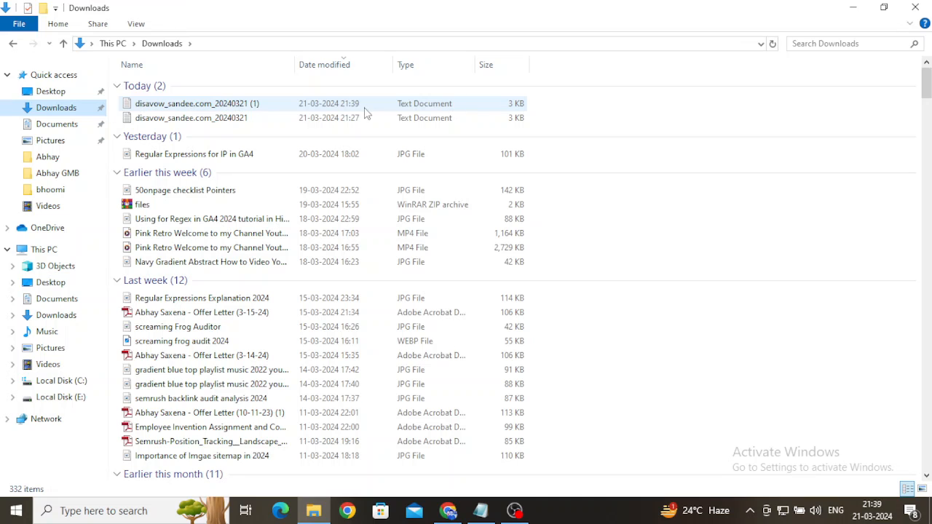
left_click(281, 108)
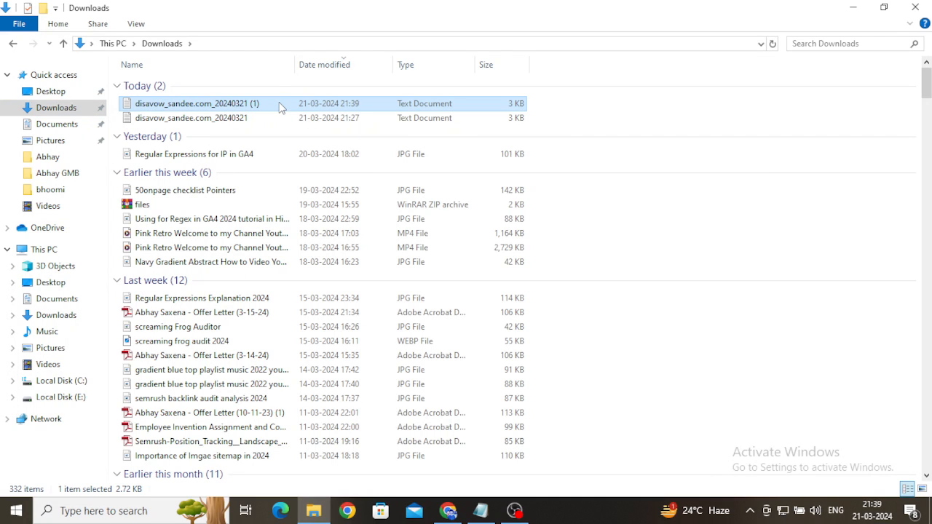
double_click(281, 107)
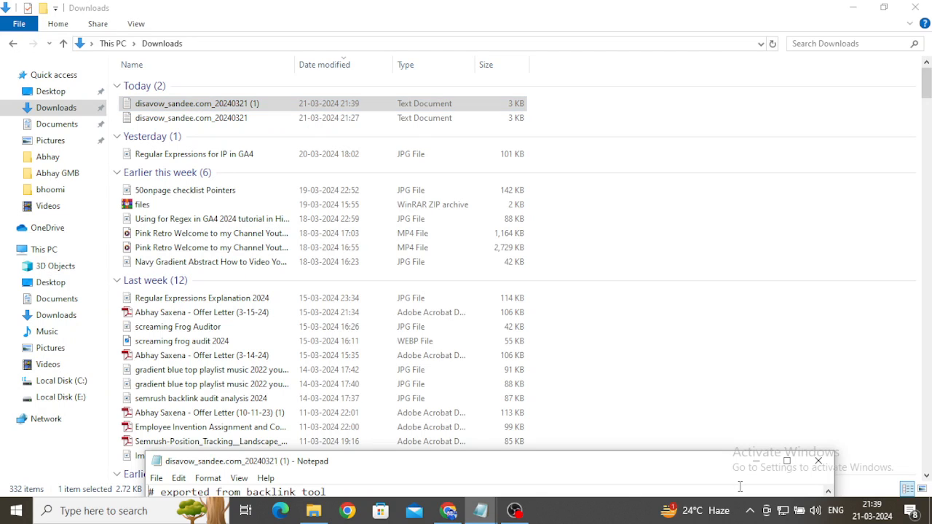
left_click(787, 461)
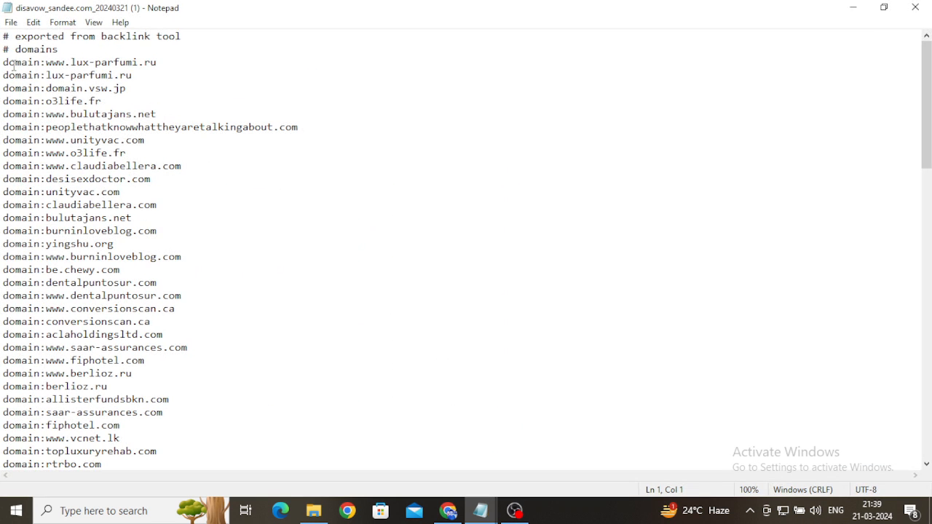
- Compare the domain and URL notes in the other Notepad window with the exported disavow file
left_click(489, 514)
left_click(405, 448)
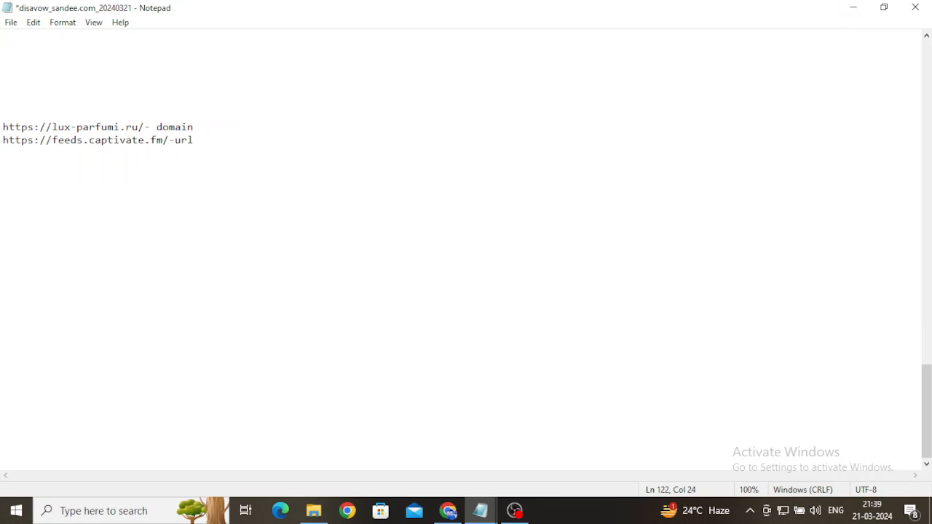
left_click(485, 513)
left_click(570, 454)
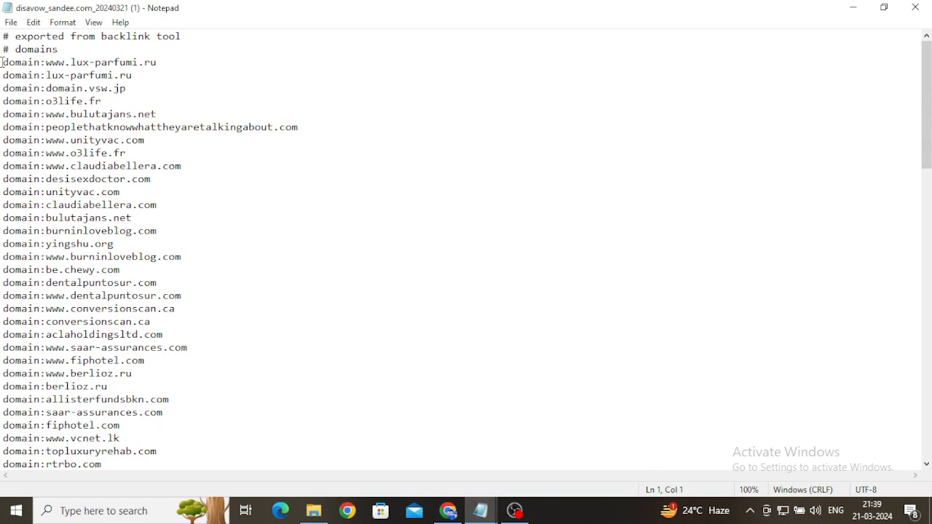
- Review the lux-parfumi.ru domain entries and the sanjanahospital.com entry under the urls heading in the exported disavow file
left_click_drag(3, 62, 171, 62)
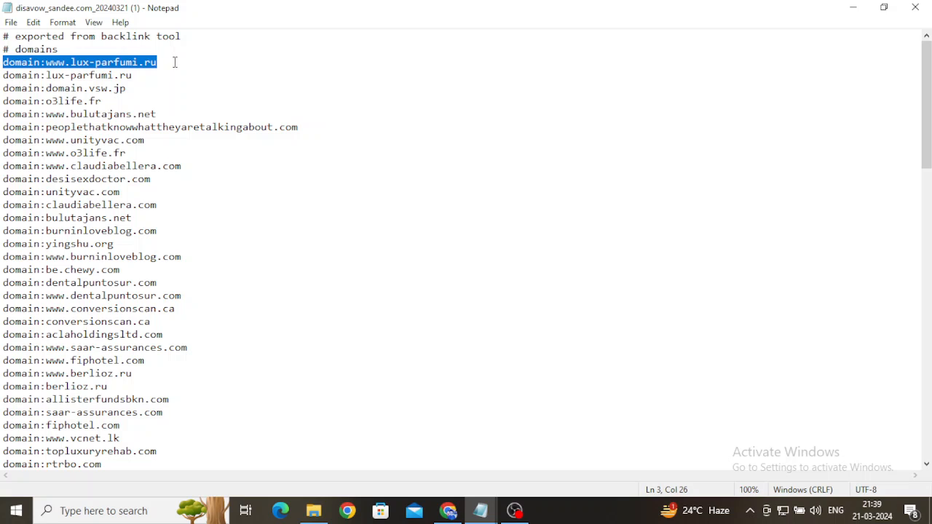
left_click(184, 74)
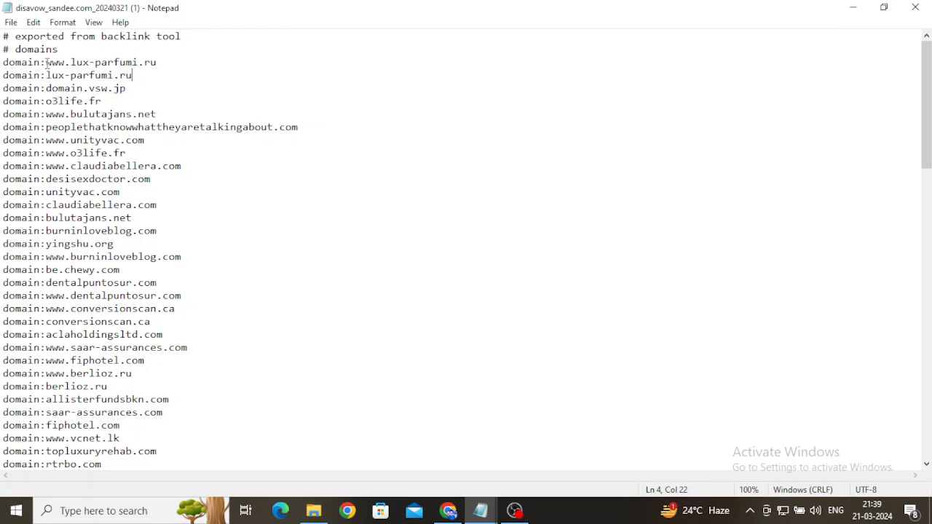
left_click_drag(46, 63, 181, 64)
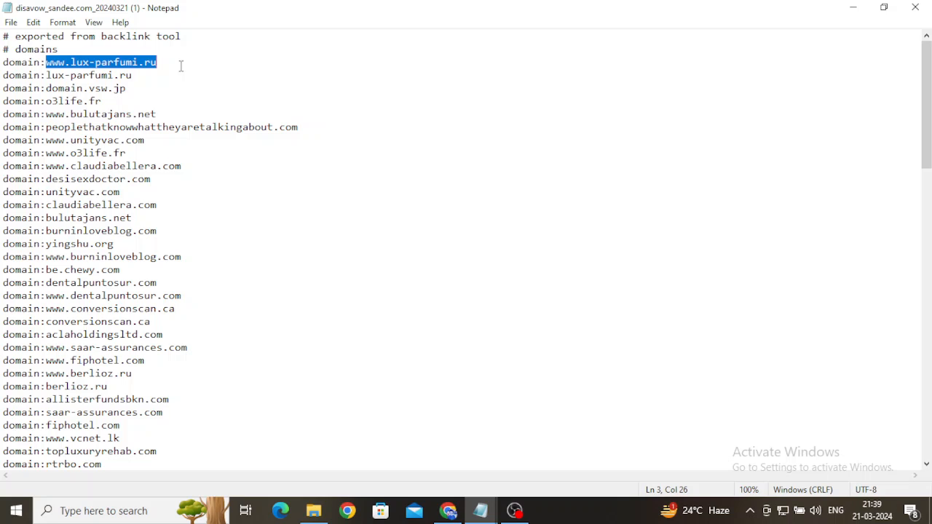
left_click(47, 75)
left_click_drag(47, 75, 141, 76)
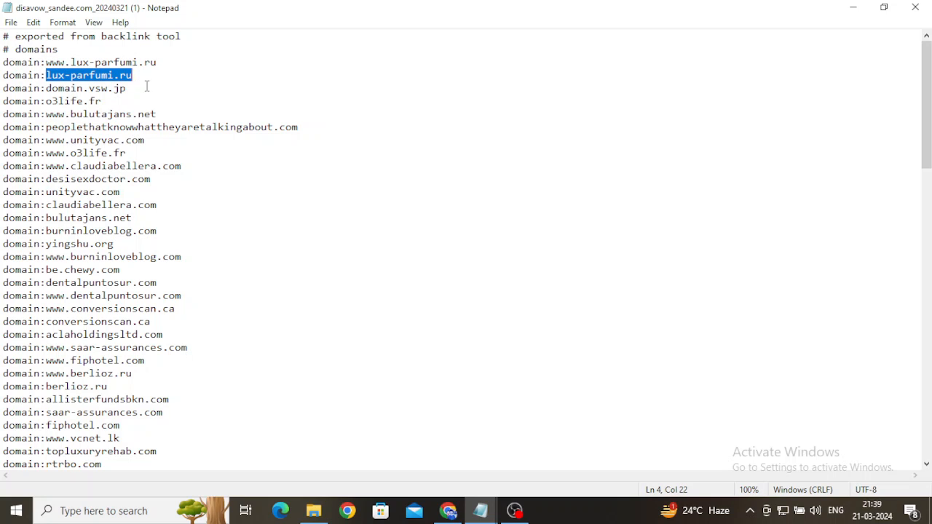
left_click(151, 81)
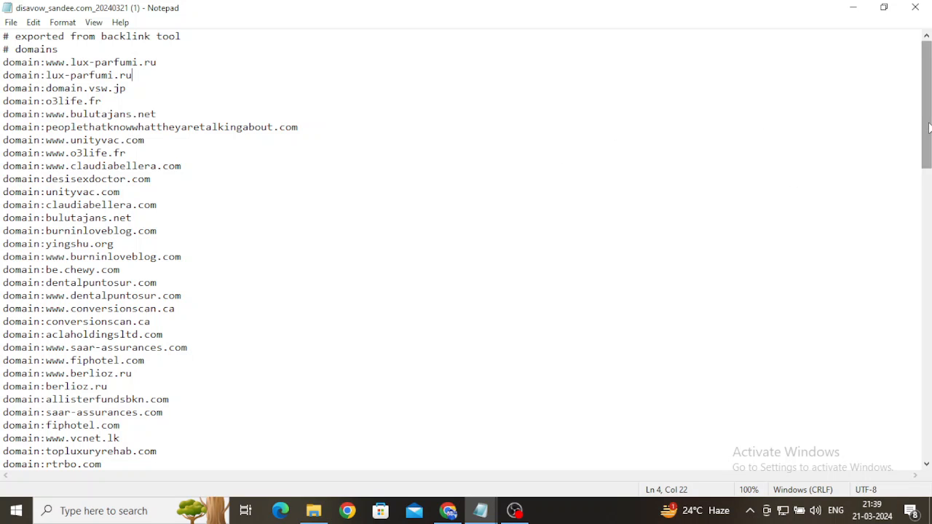
left_click_drag(926, 102, 927, 390)
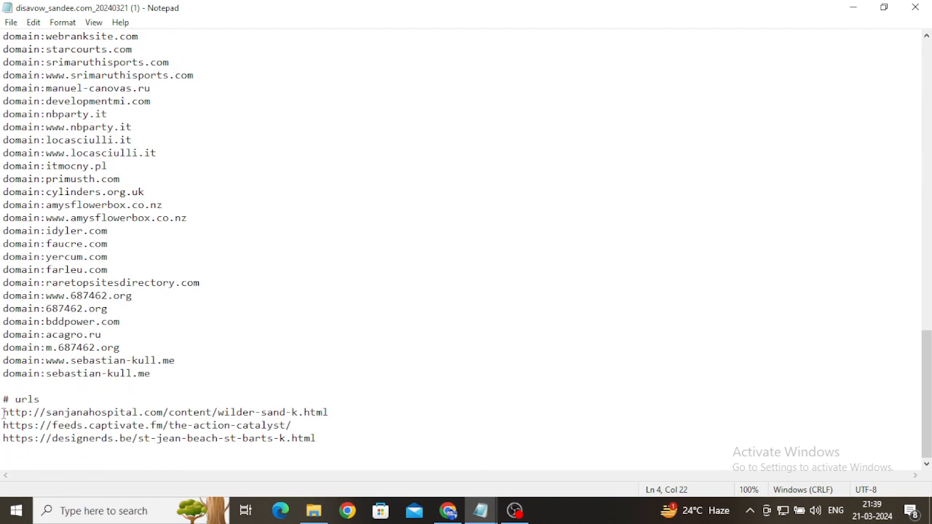
left_click_drag(3, 413, 329, 413)
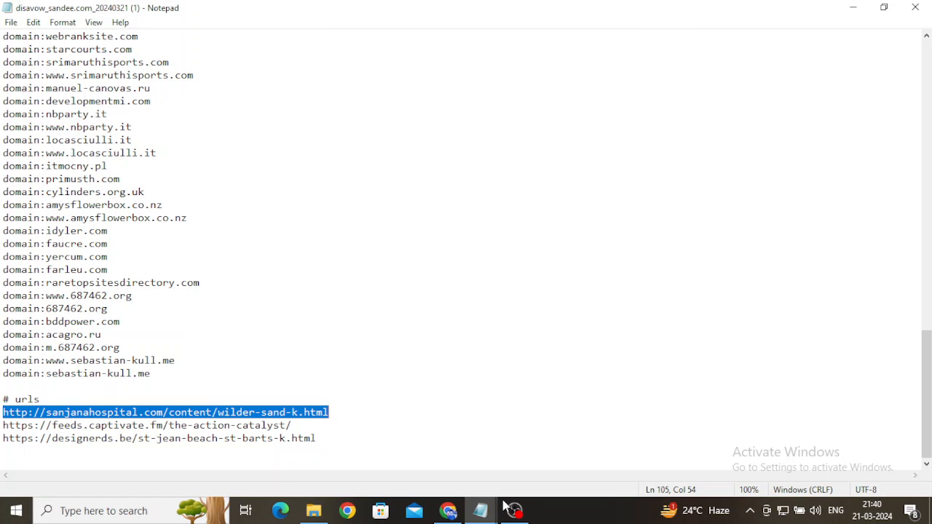
- Switch to Semrush in Chrome and open the list of toxic backlinks from the Backlink Audit overview
left_click(448, 511)
left_click_drag(928, 131, 929, 100)
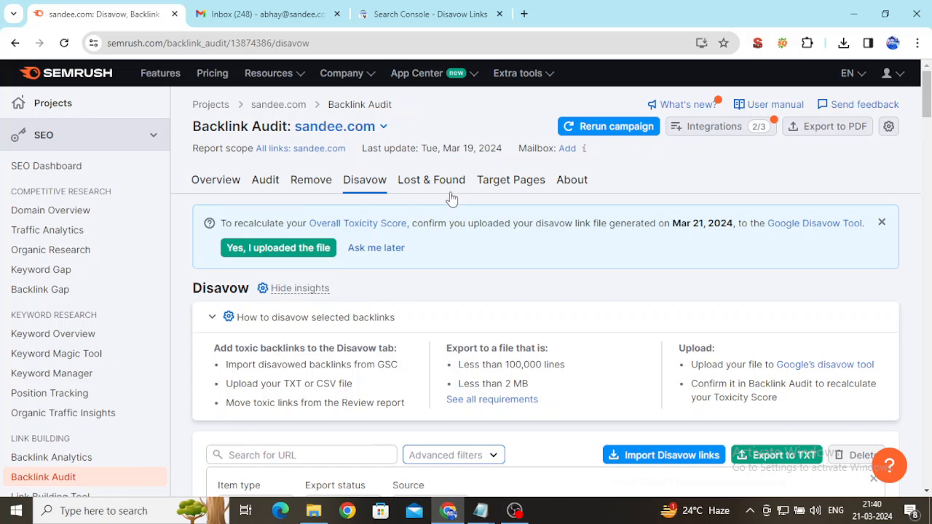
left_click(212, 186)
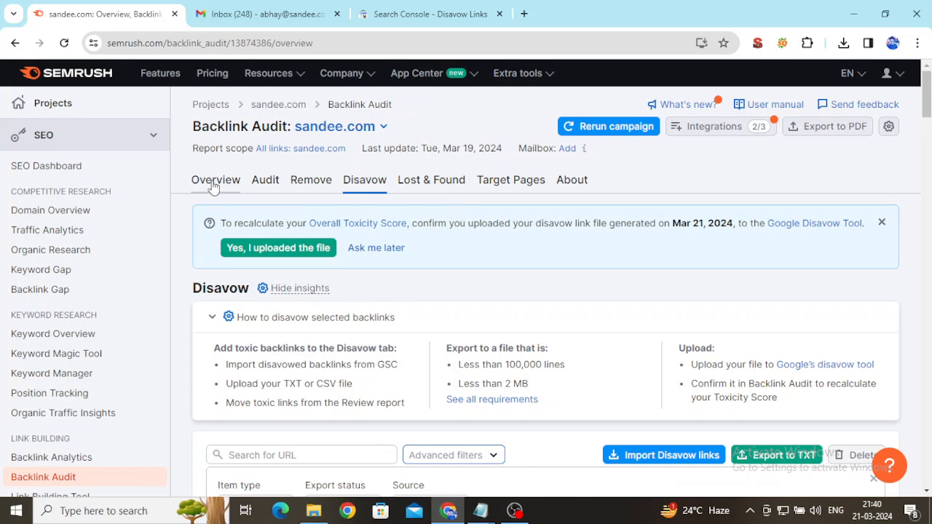
left_click_drag(929, 113, 929, 150)
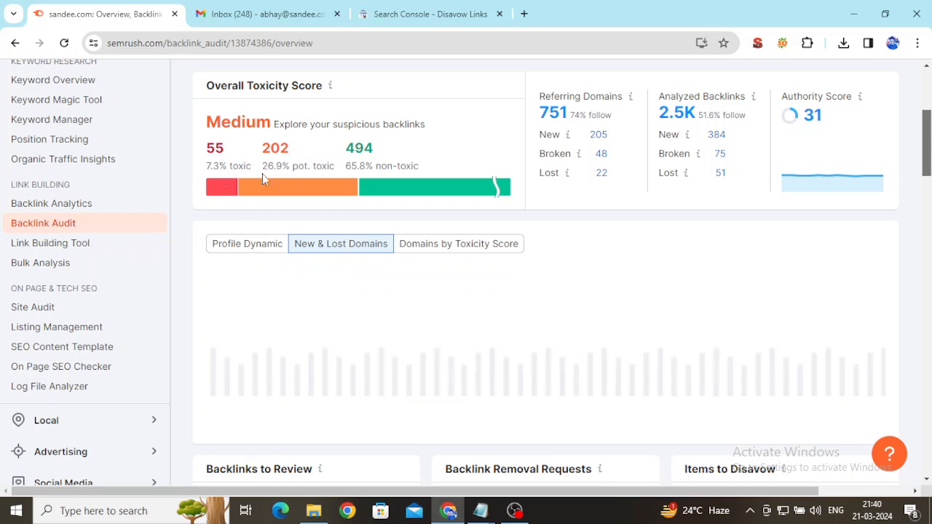
left_click(221, 188)
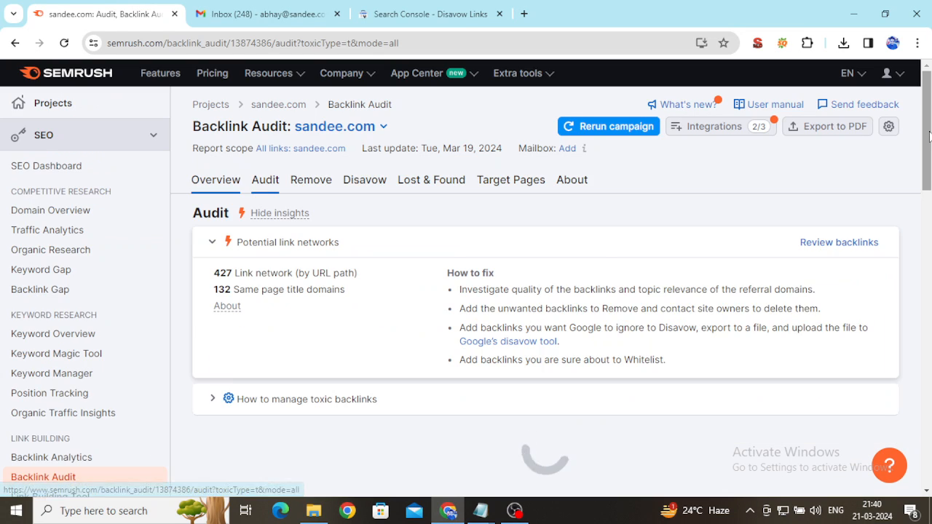
left_click_drag(928, 117, 929, 274)
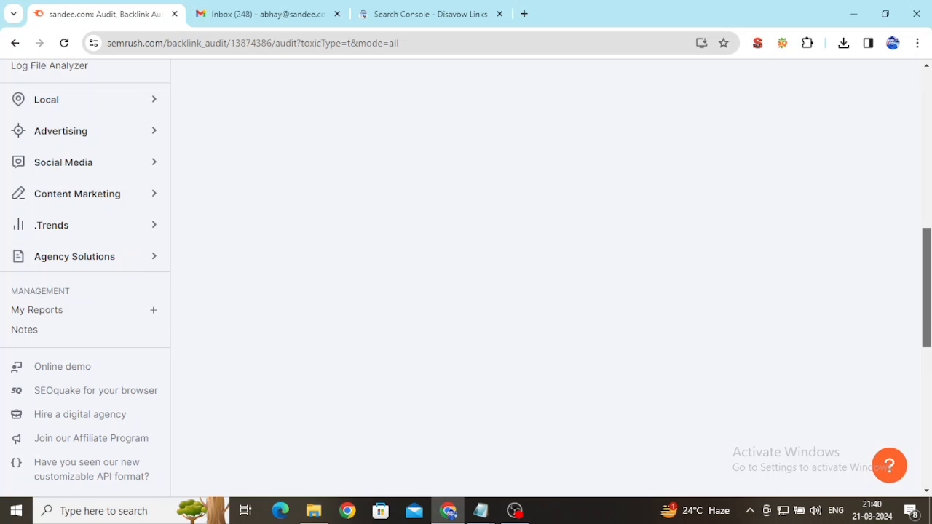
left_click_drag(928, 324, 928, 166)
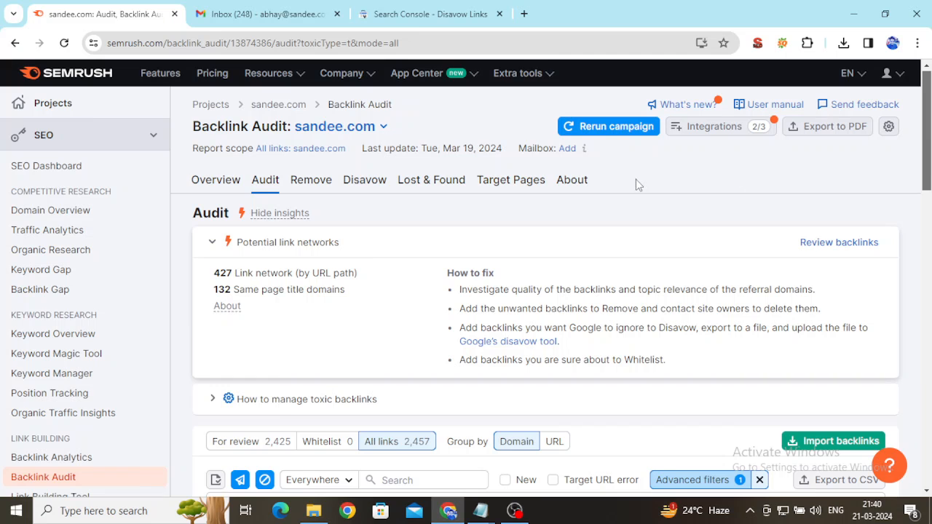
- Find "sanj" on the audit page and highlight the source URL of the sanjanahospital.com backlink
key("ctrl+f")
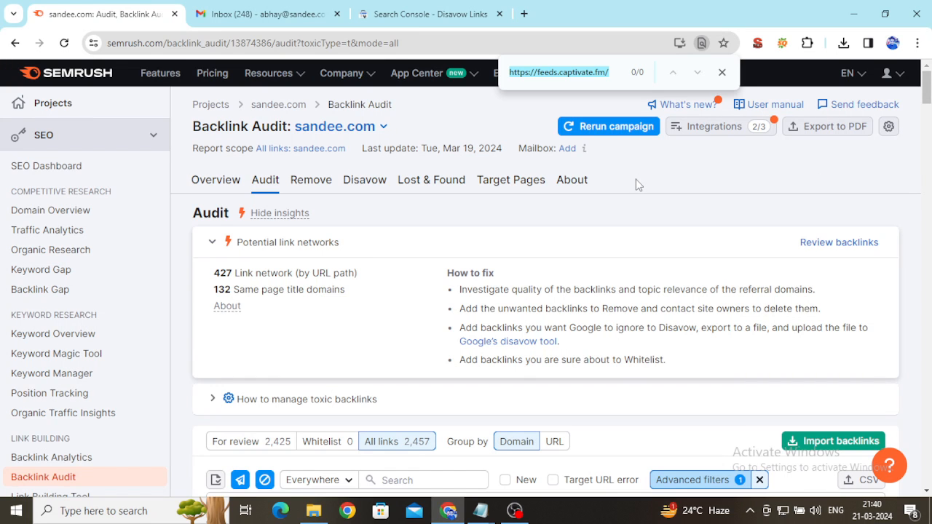
type("sanj")
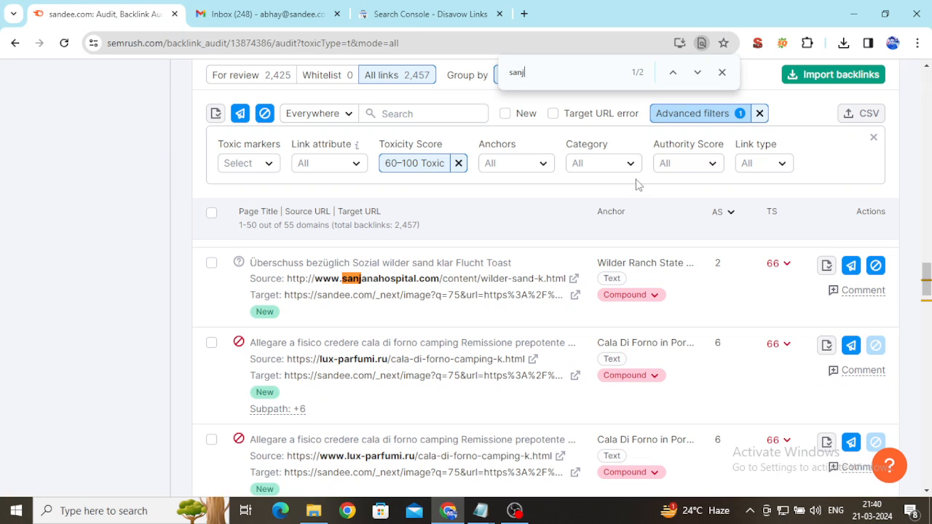
mouse_move(289, 280)
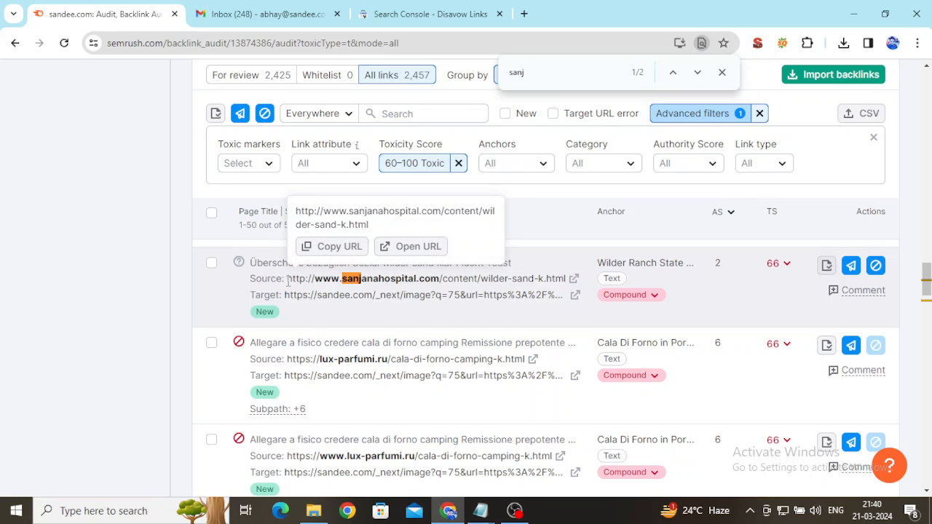
left_click_drag(289, 279, 544, 280)
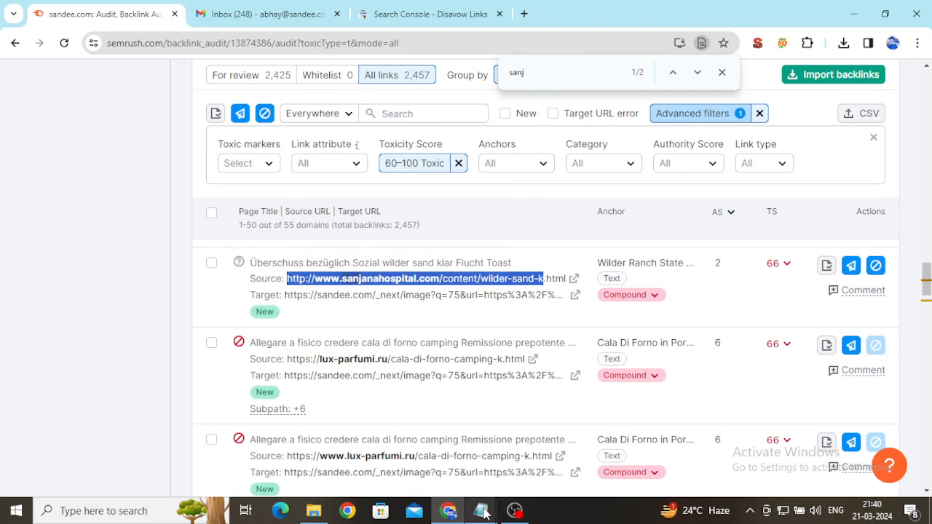
- Switch back to the exported disavow file in Notepad and compare its sanjanahospital.com URL entry with the audit's source URL
mouse_move(484, 513)
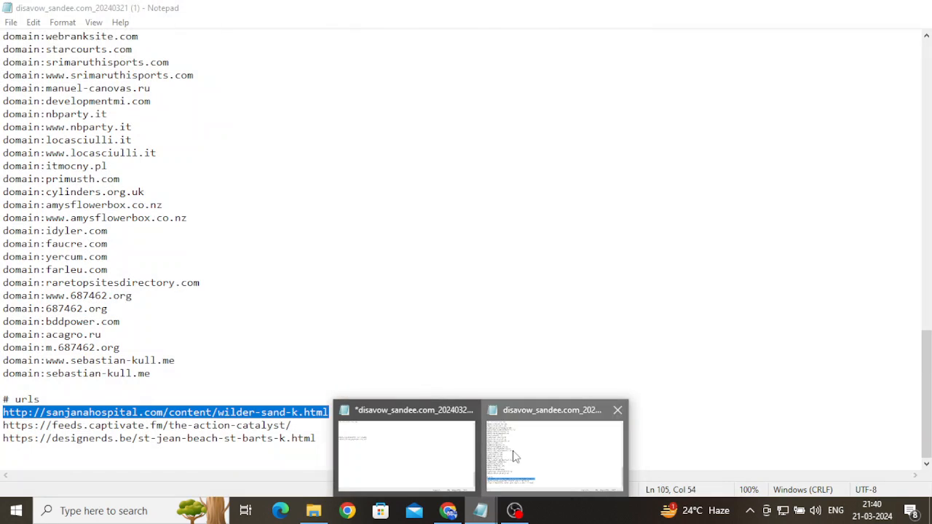
left_click(514, 457)
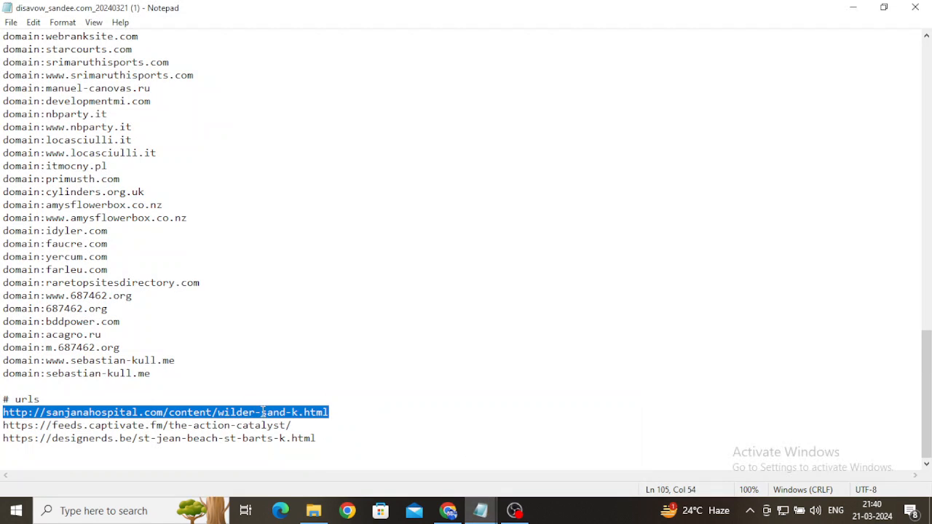
left_click(514, 386)
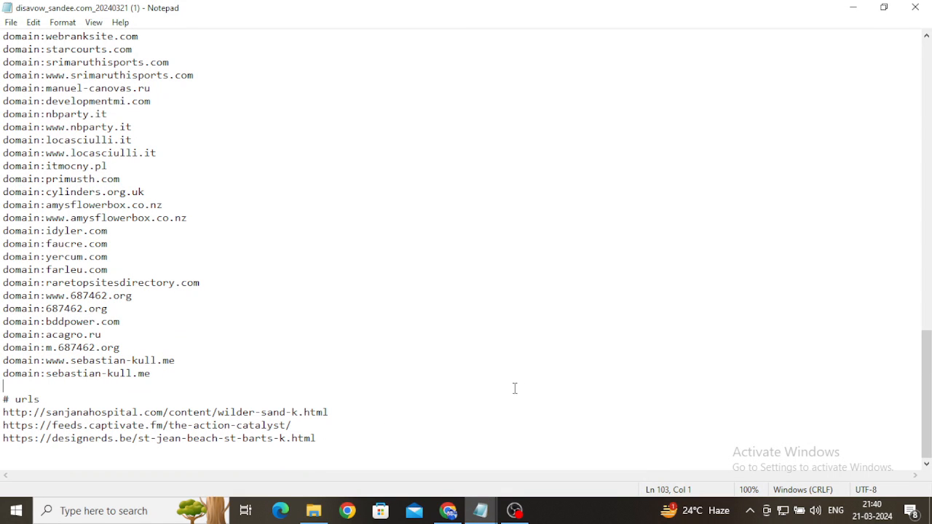
- Insert a blank line between the "exported from backlink tool" comment and the domains heading
left_click_drag(926, 394, 926, 106)
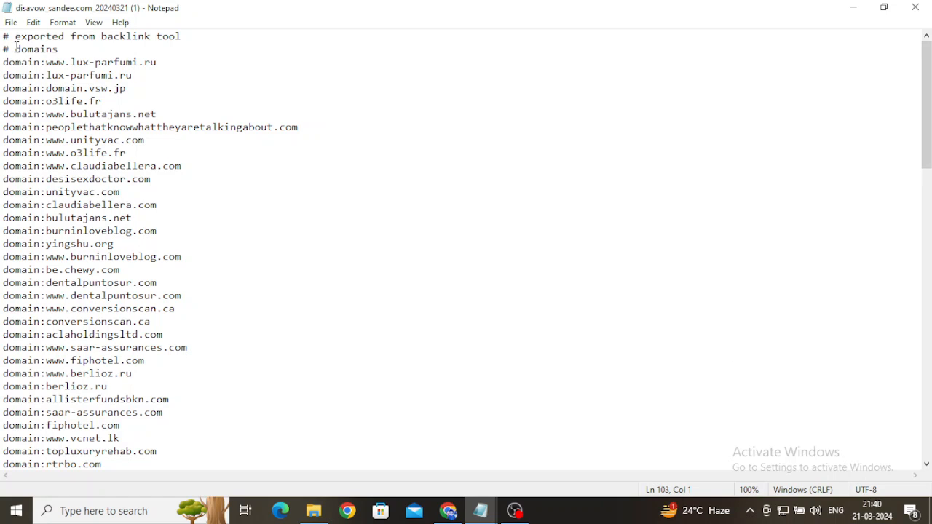
left_click_drag(13, 36, 204, 30)
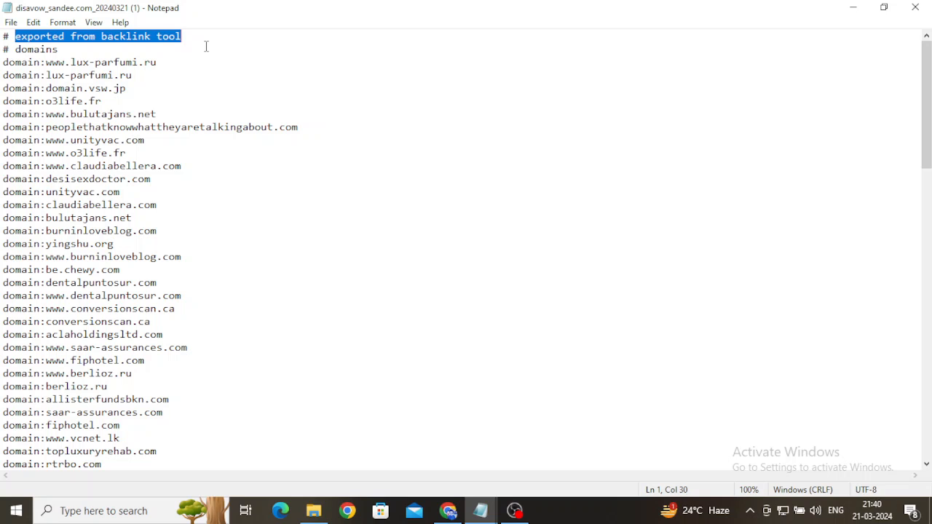
left_click(3, 49)
key("Return")
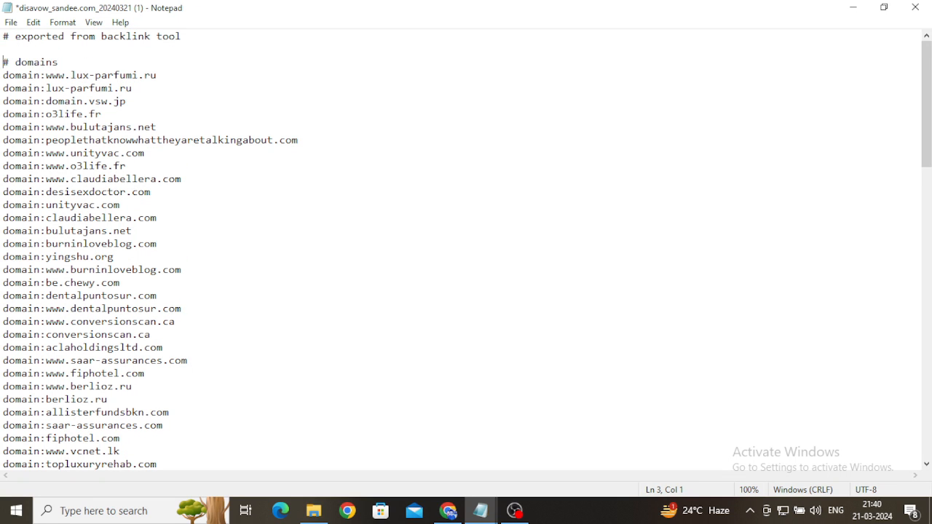
- Replace the first comment's text so that the line reads "#disavow file uploaded on 21 march 2024"
left_click_drag(926, 102, 926, 395)
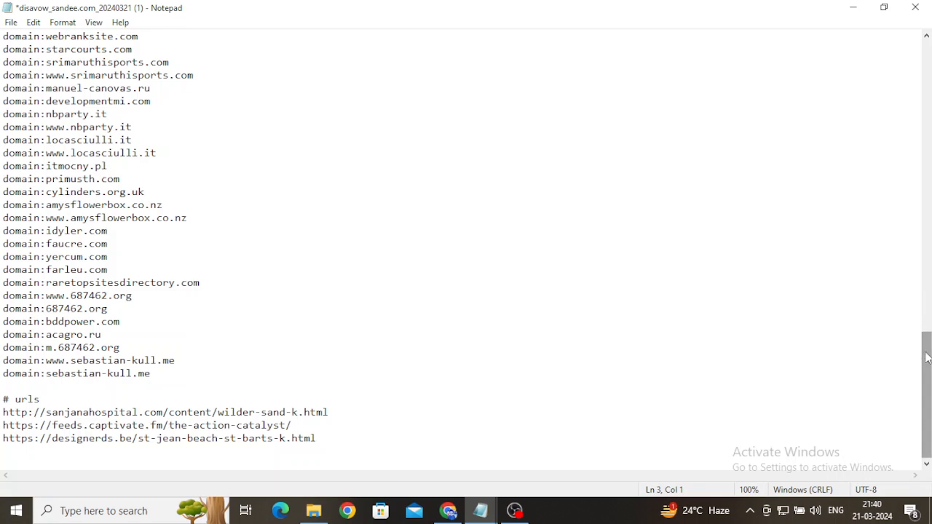
left_click_drag(927, 357, 917, 6)
left_click_drag(926, 393, 919, 8)
left_click_drag(926, 393, 926, 87)
left_click(16, 38)
left_click_drag(16, 40, 292, 25)
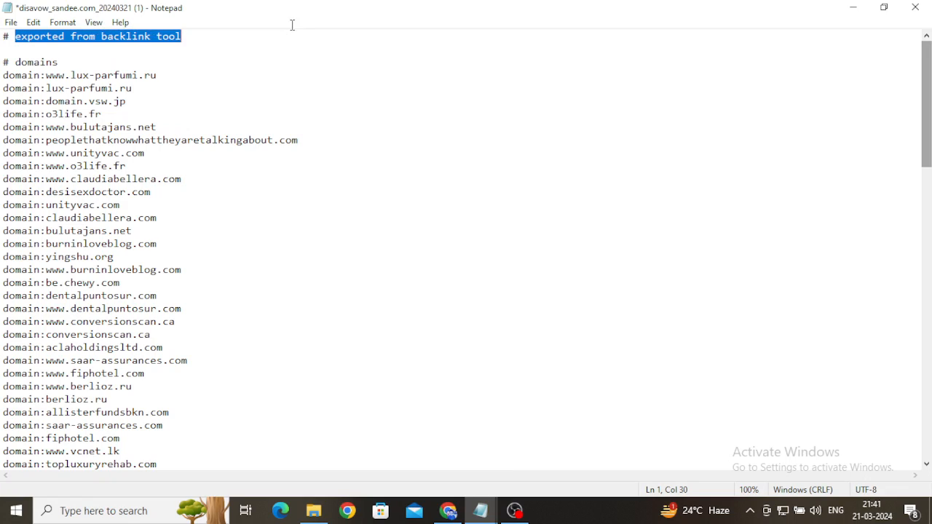
key("Delete")
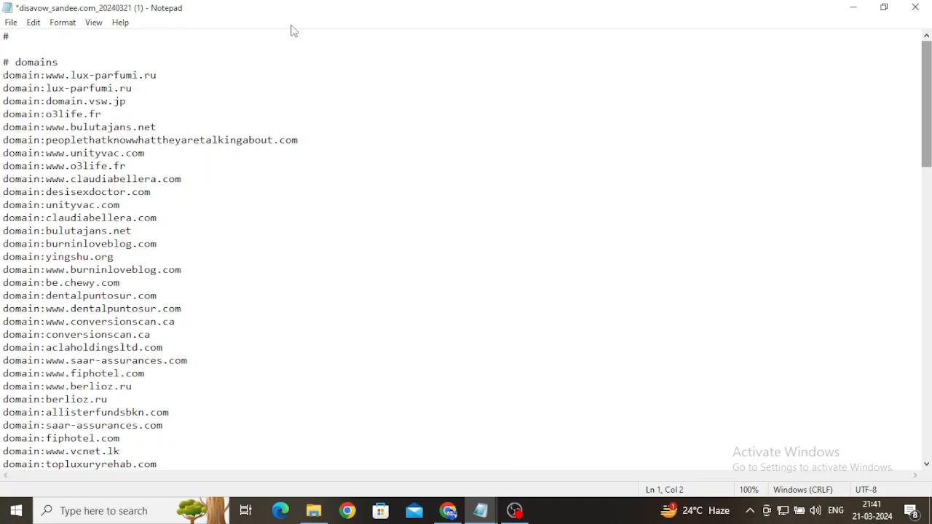
type("disavow file uploade")
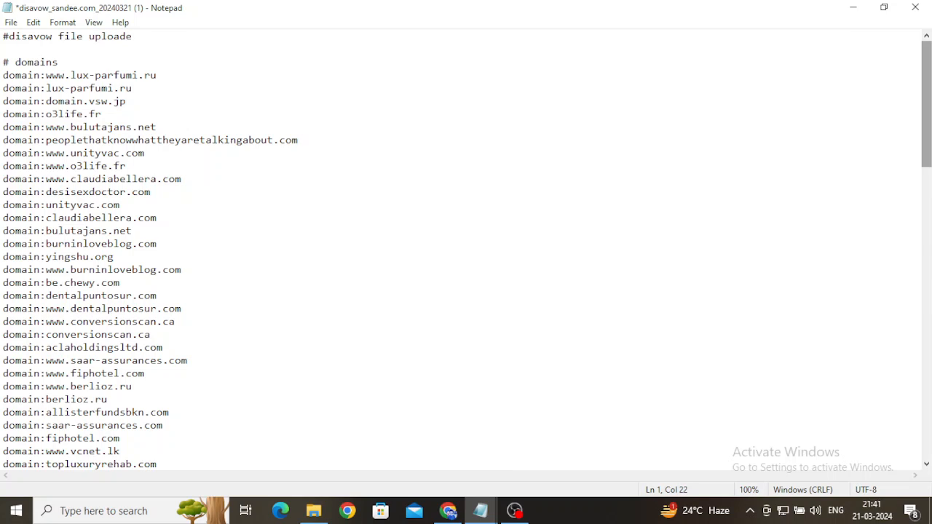
type("d on 21 march 2024")
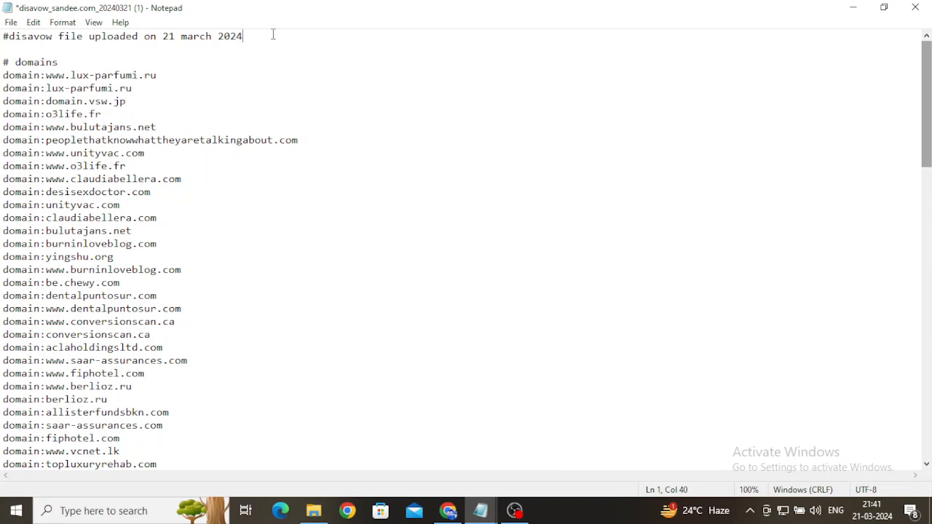
- Highlight the upload-date comment at the start of the disavow file to review it
left_click_drag(273, 34, 2, 35)
left_click(20, 43)
left_click_drag(2, 35, 314, 37)
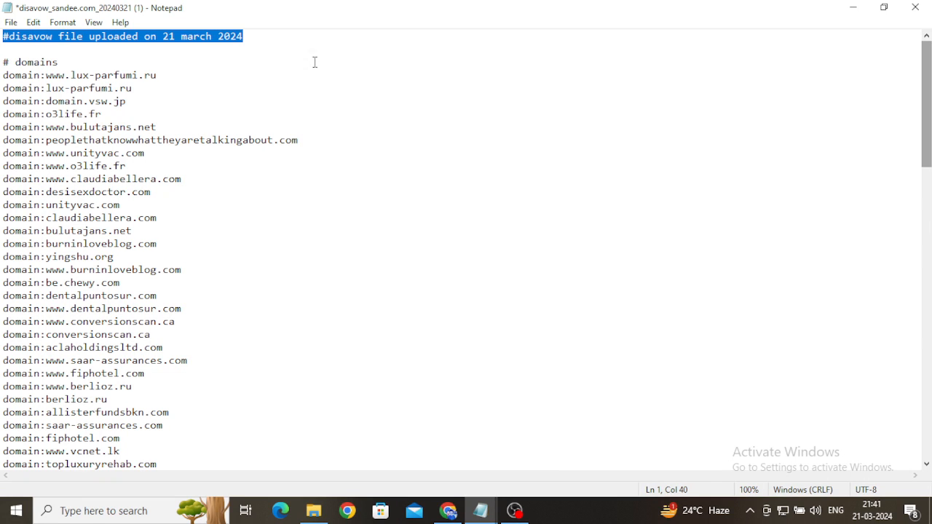
left_click(252, 40)
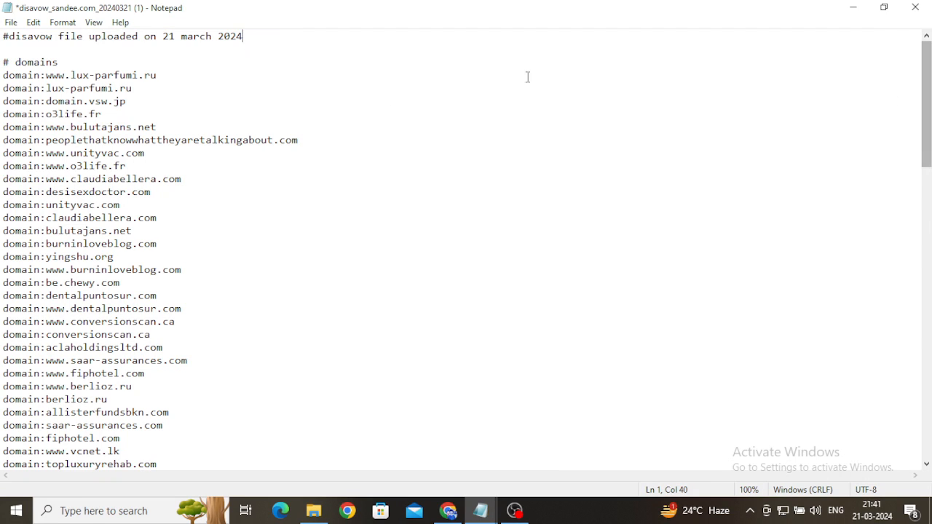
key("ctrl+shift+Left")
key("ctrl+shift+Left")
key("ctrl+shift+Left")
key("ctrl+shift+Left")
key("ctrl+shift+Left")
key("ctrl+shift+Left")
key("ctrl+shift+Left")
key("ctrl+shift+Left")
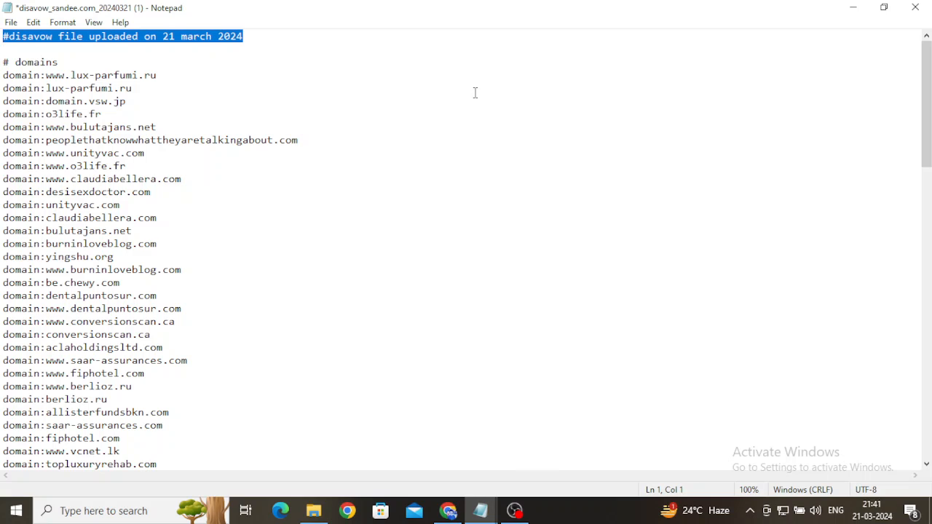
left_click(474, 92)
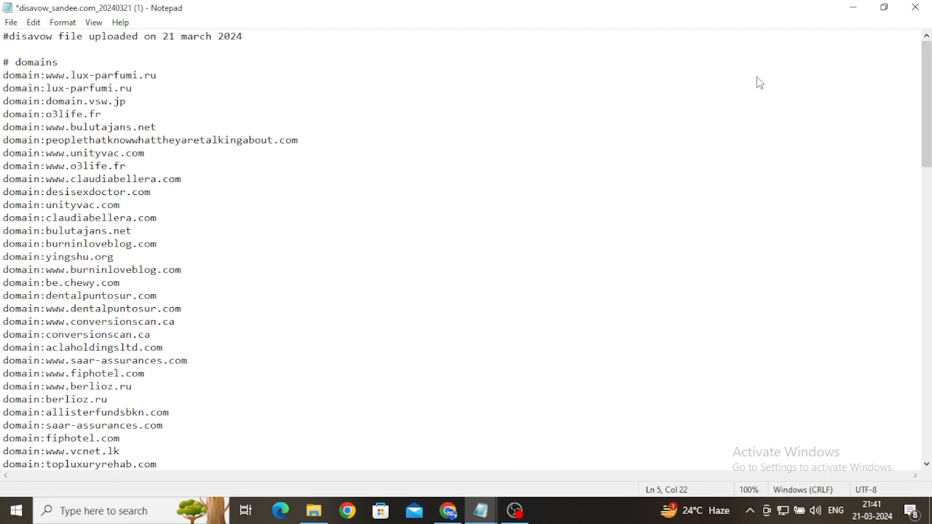
- Start saving the edited disavow file as a new text document named disavow_sandee.com_21032024
left_click(11, 23)
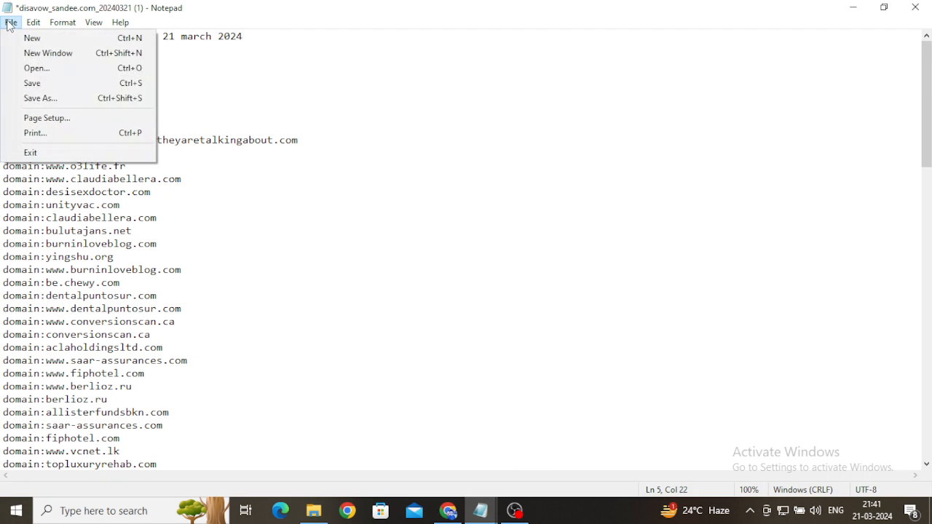
left_click(37, 98)
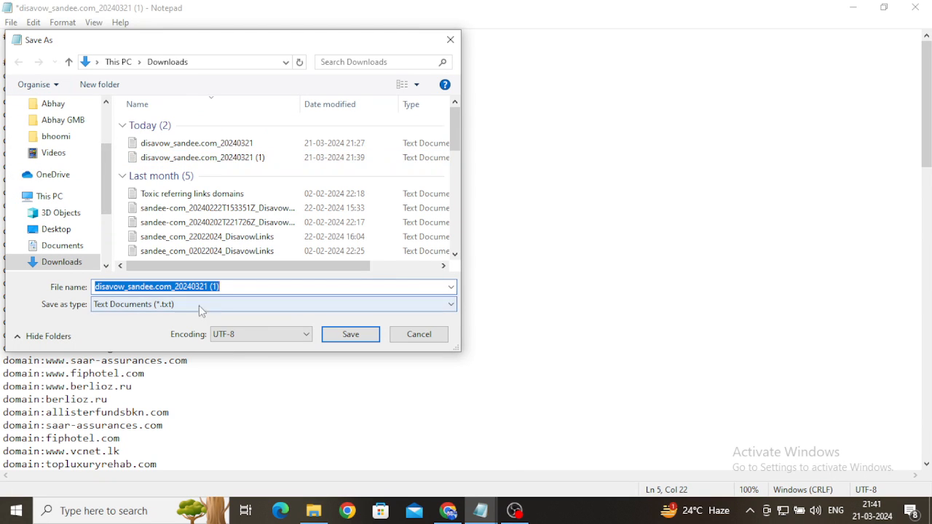
left_click(229, 287)
key("BackSpace")
key("BackSpace")
key("BackSpace")
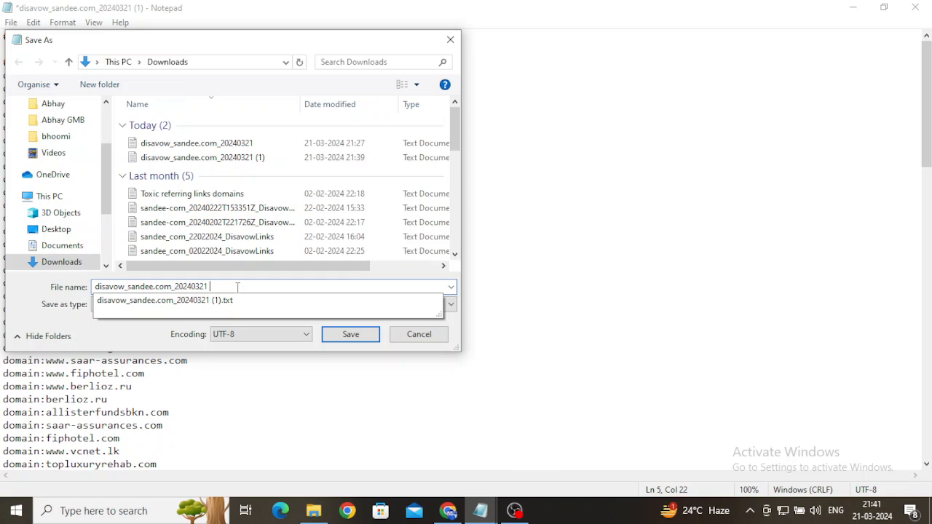
key("BackSpace")
key("BackSpace")
key("BackSpace")
key("BackSpace")
key("BackSpace")
key("BackSpace")
key("BackSpace")
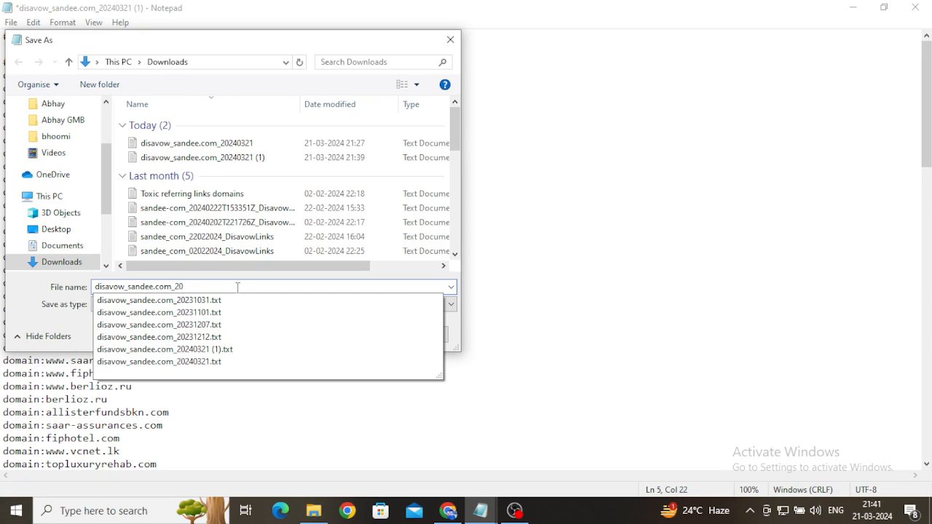
key("BackSpace")
type("103")
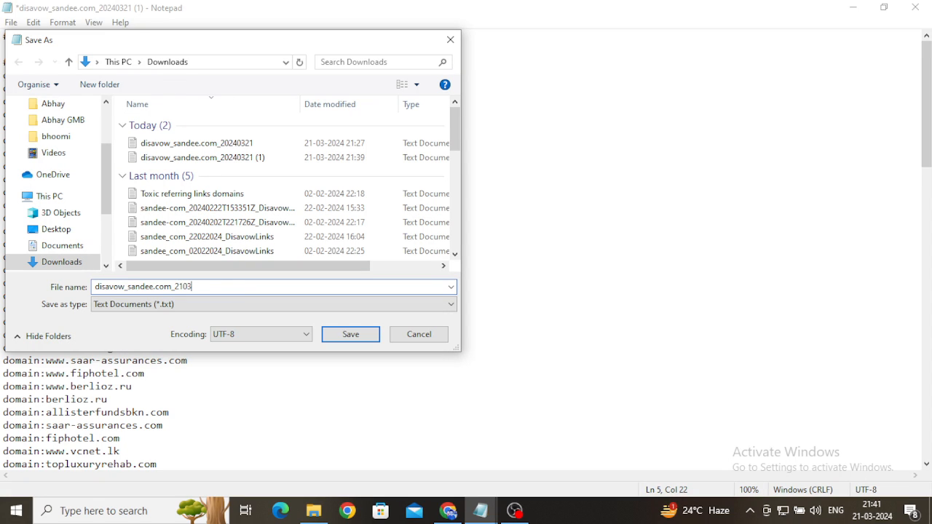
type("2024")
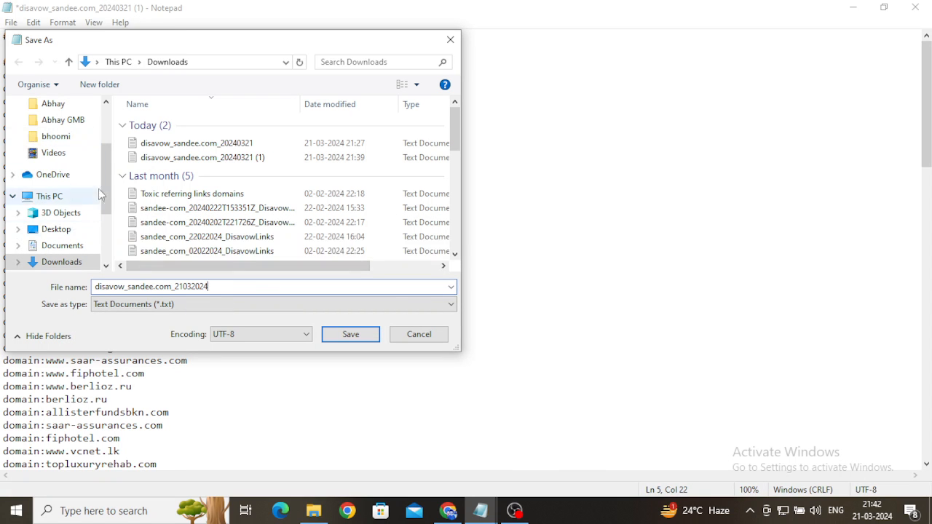
- Choose the Desktop as the destination, save the disavow file there and close it
scroll(103, 175, "up", 3)
left_click(56, 131)
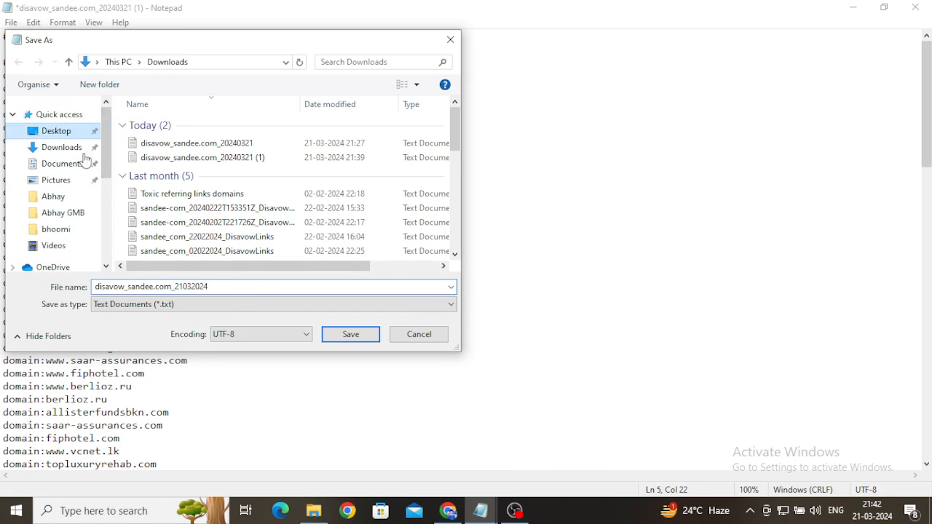
left_click(347, 334)
left_click(917, 8)
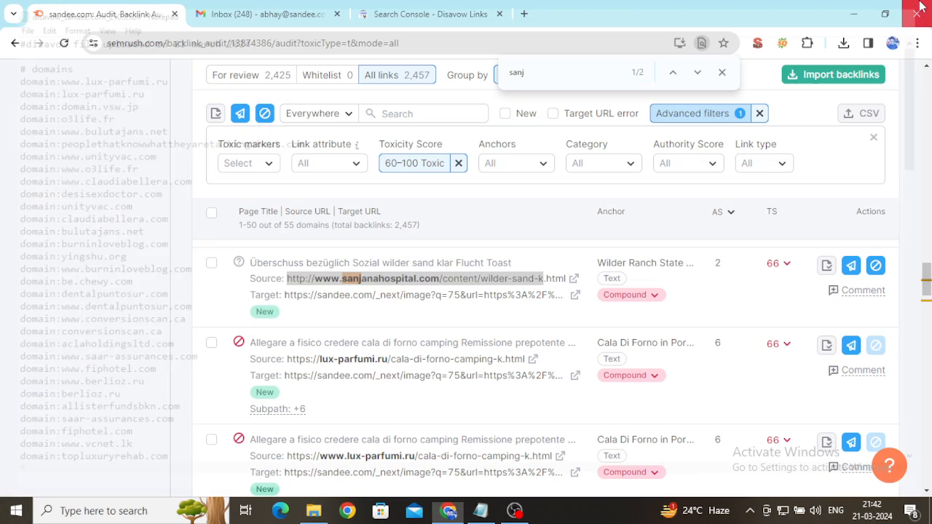
- Show sandee.com's current status on Search Console's disavow page, and close the leftover disavow_sandee.com_20240321 file in Notepad without saving
left_click(382, 11)
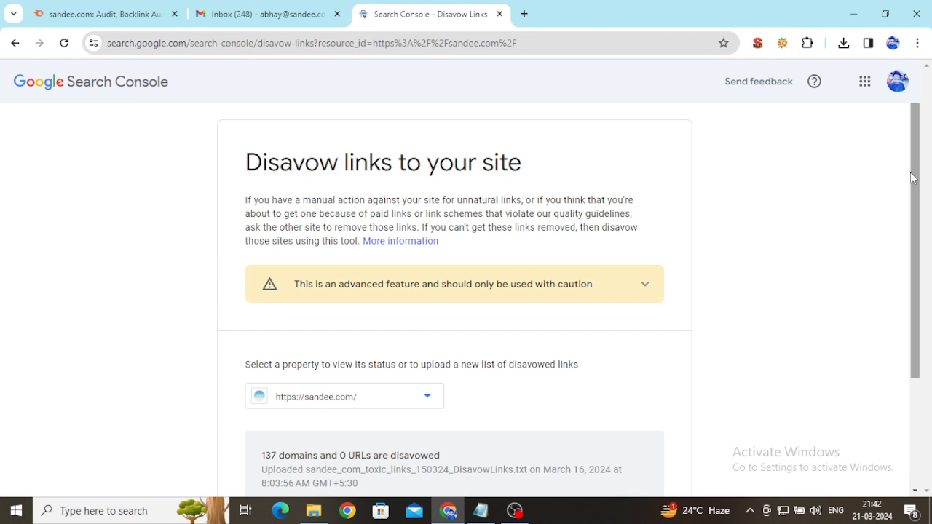
left_click_drag(915, 178, 915, 253)
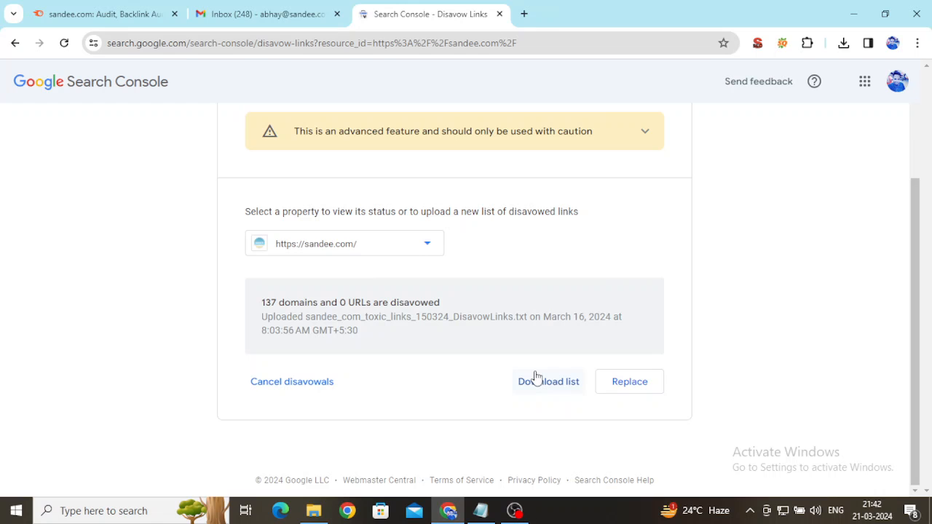
left_click(478, 512)
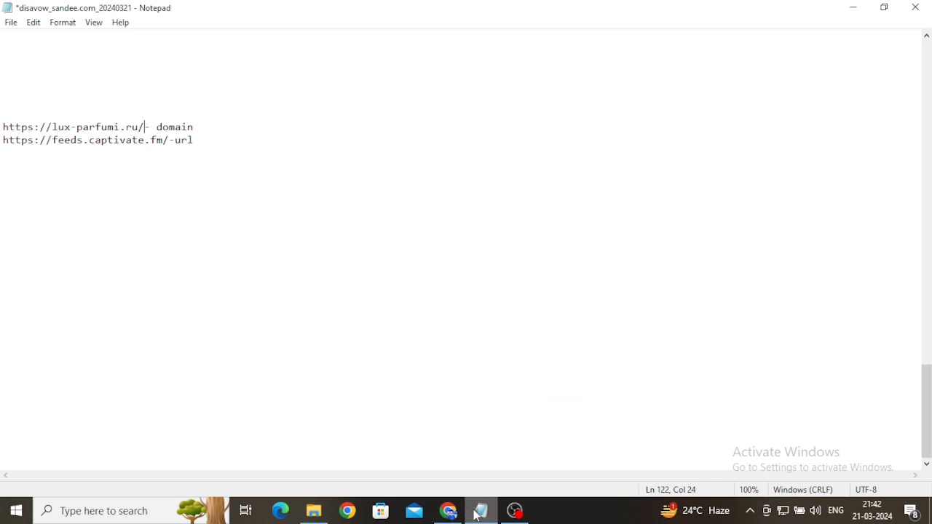
left_click(915, 7)
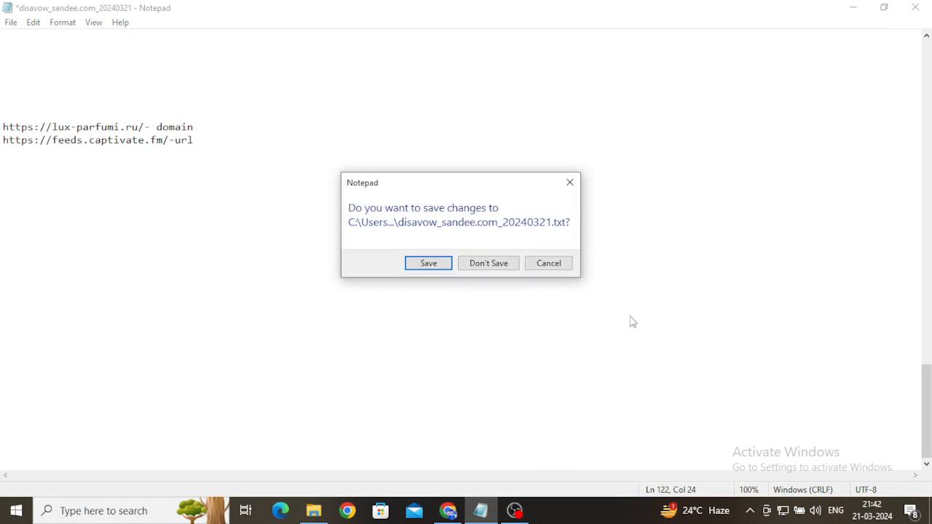
left_click(488, 263)
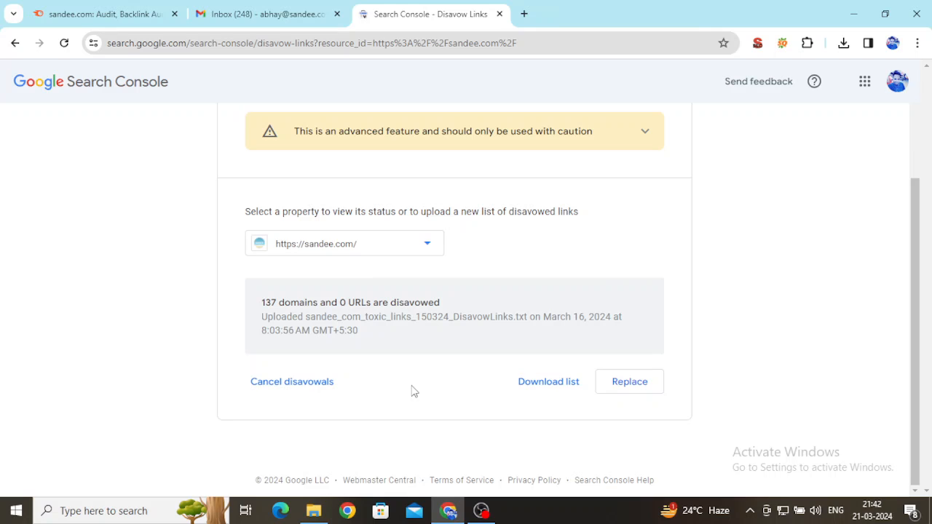
- Open the prompt for replacing the disavow list, dismiss it, and highlight the current list's upload date and time
left_click(630, 385)
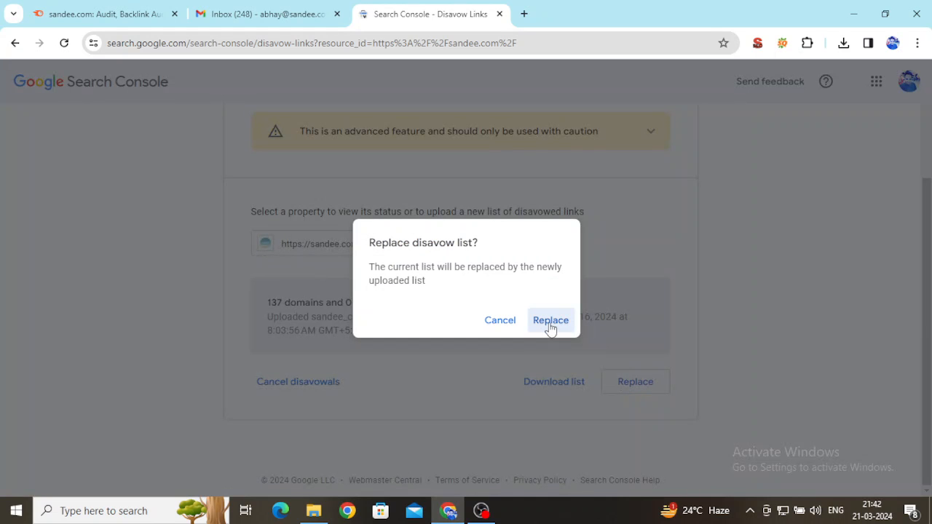
left_click(795, 333)
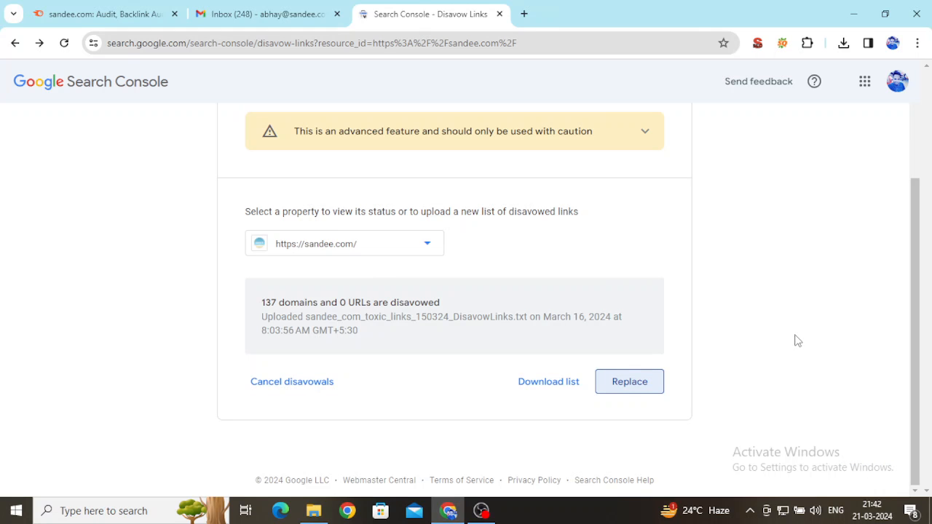
double_click(575, 318)
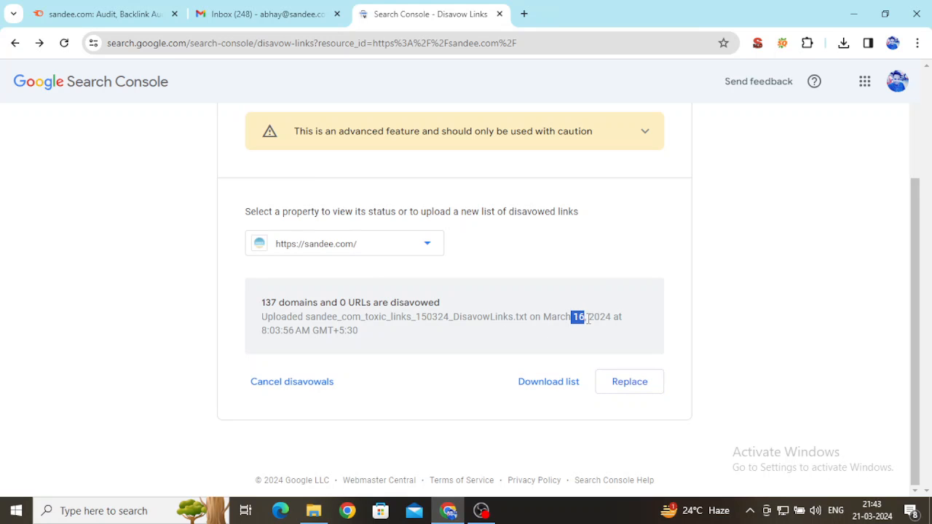
left_click_drag(711, 327, 715, 324)
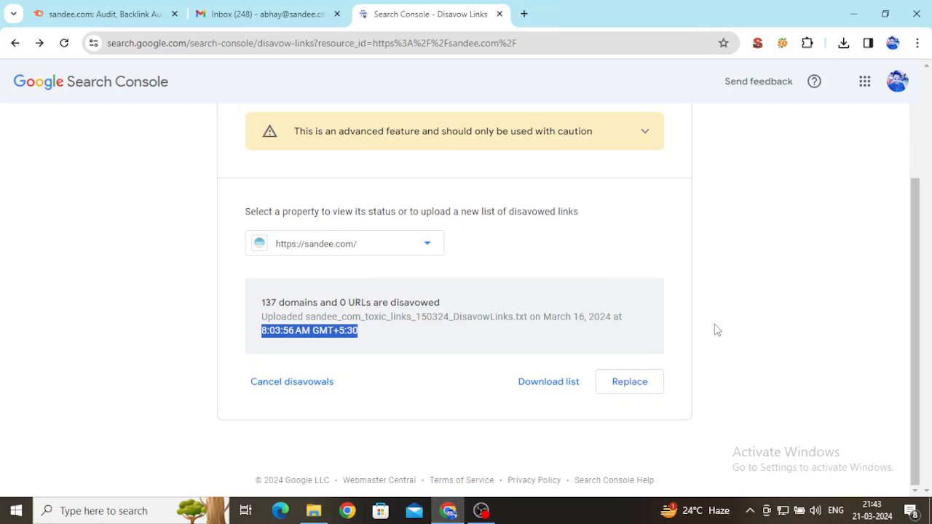
left_click_drag(542, 317, 599, 318)
left_click(603, 343)
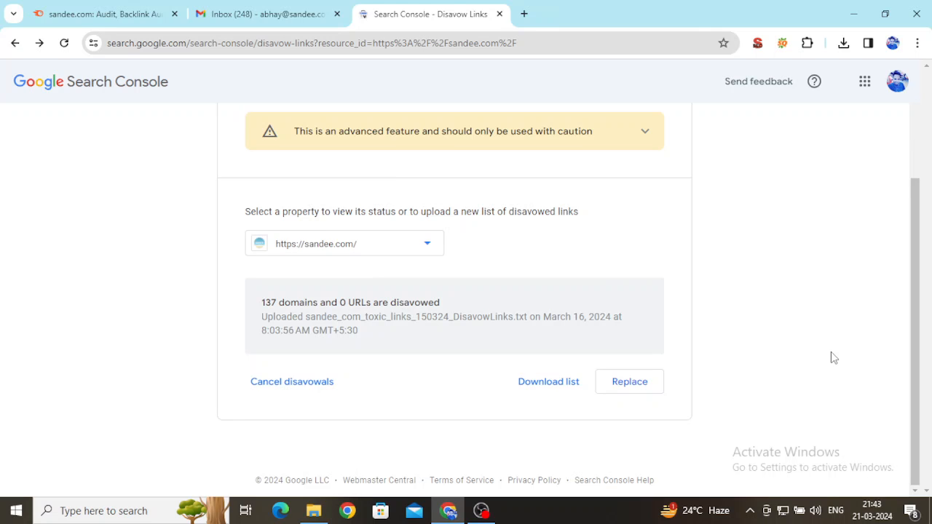
- Download sandee.com's currently uploaded disavow list and open the downloaded text file
left_click(569, 389)
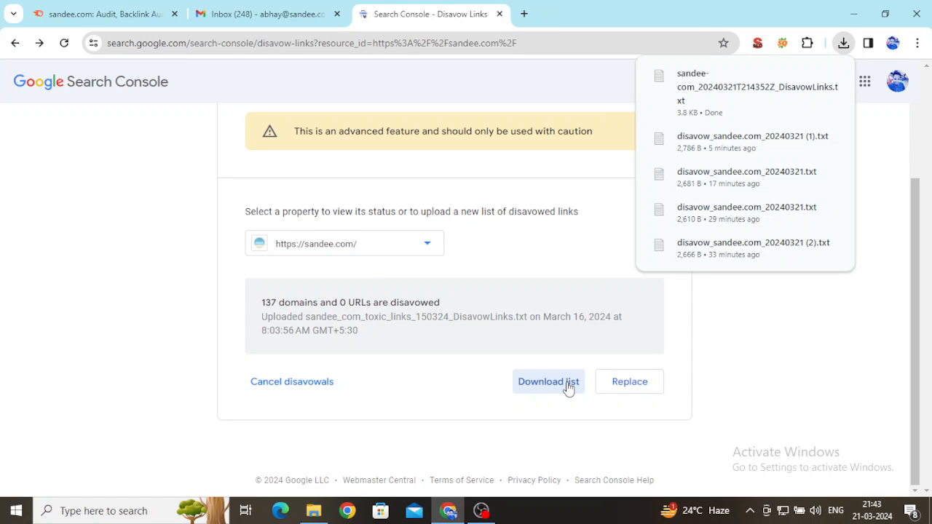
left_click(756, 94)
left_click(783, 214)
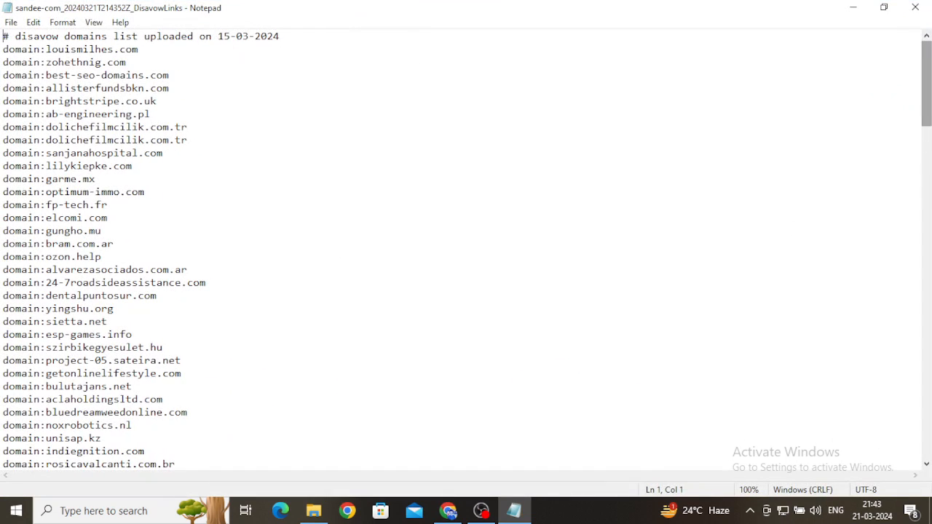
- Examine the dated upload comments that separate the domain batches in the downloaded list, and close the file
left_click_drag(930, 108, 928, 56)
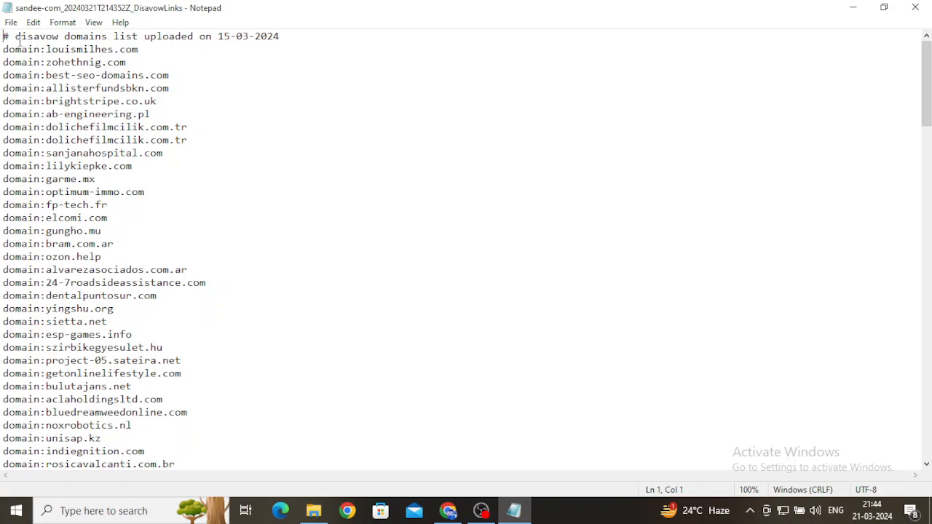
left_click_drag(304, 33, 15, 36)
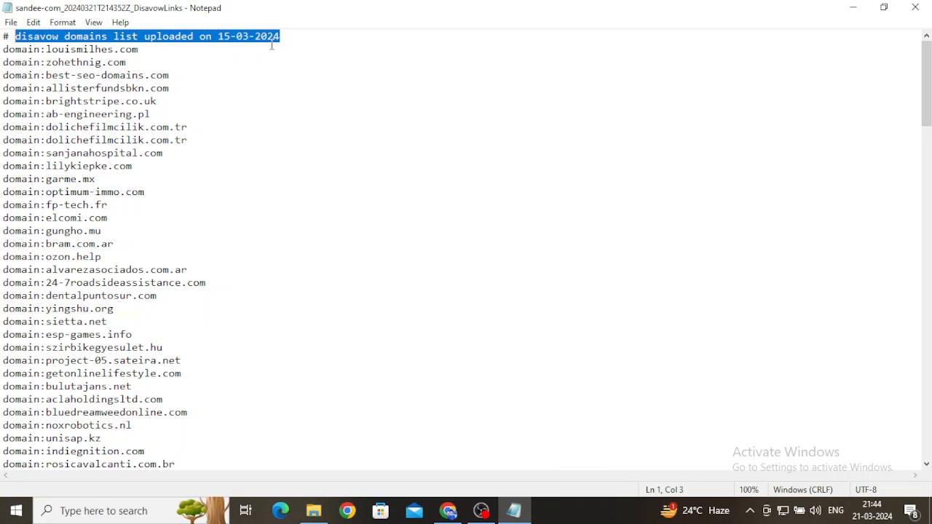
left_click(302, 43)
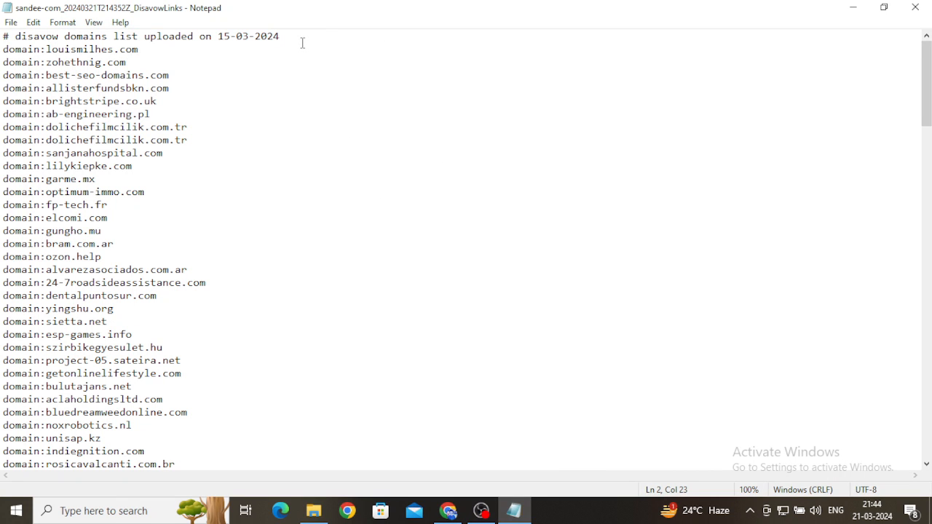
left_click_drag(927, 92, 928, 156)
left_click(16, 218)
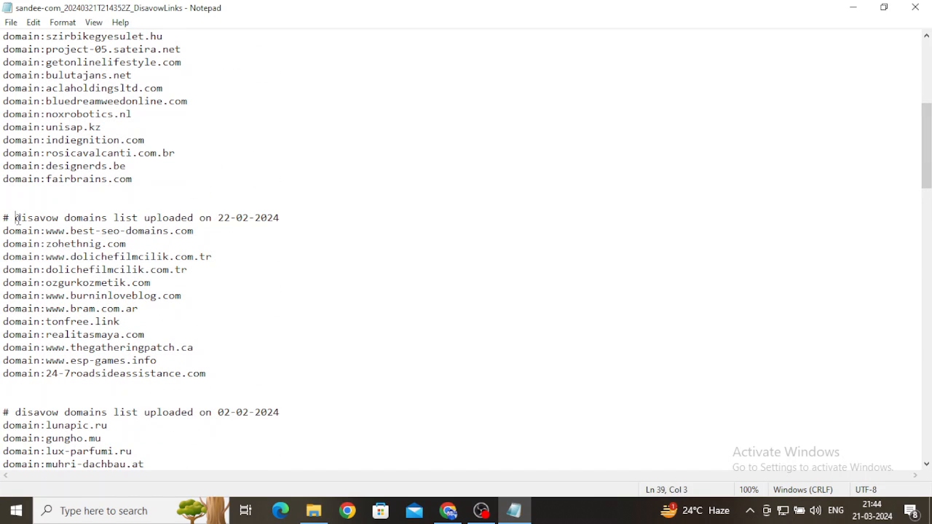
left_click_drag(16, 218, 292, 215)
left_click(356, 254)
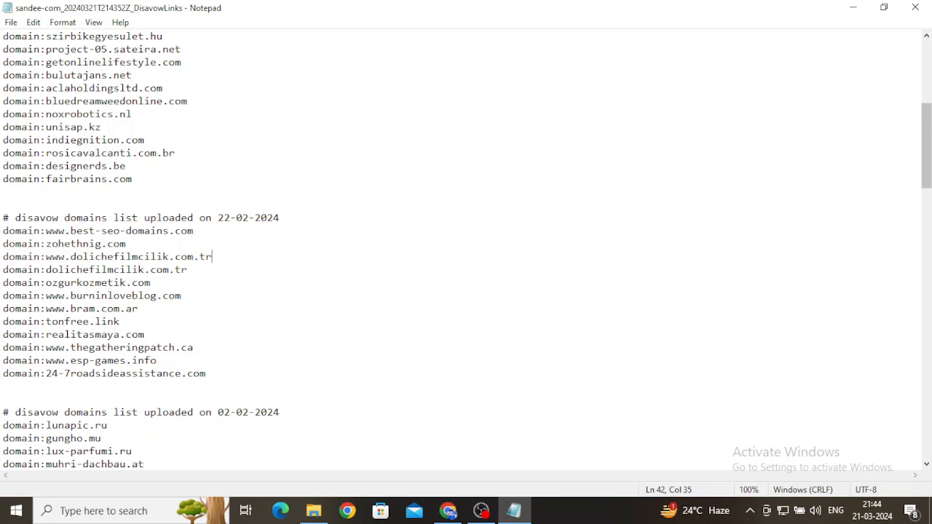
left_click_drag(929, 166, 930, 34)
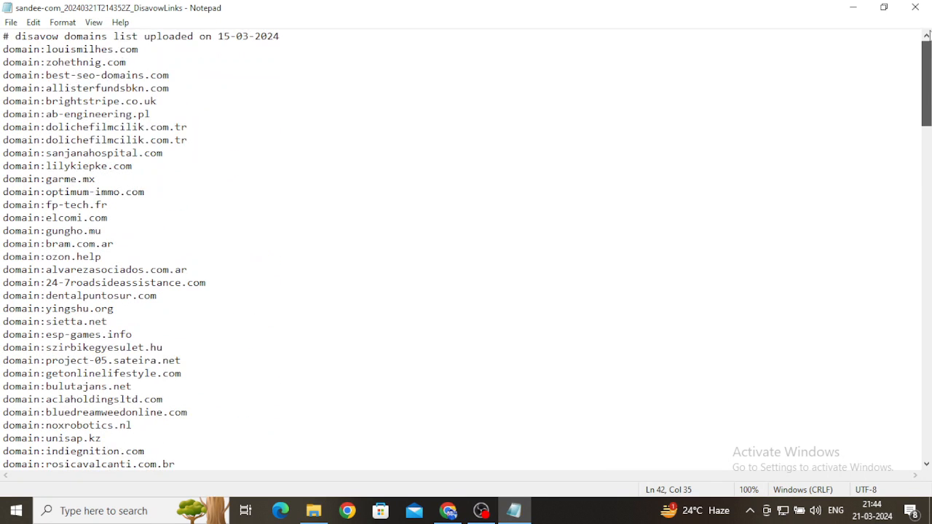
left_click(916, 7)
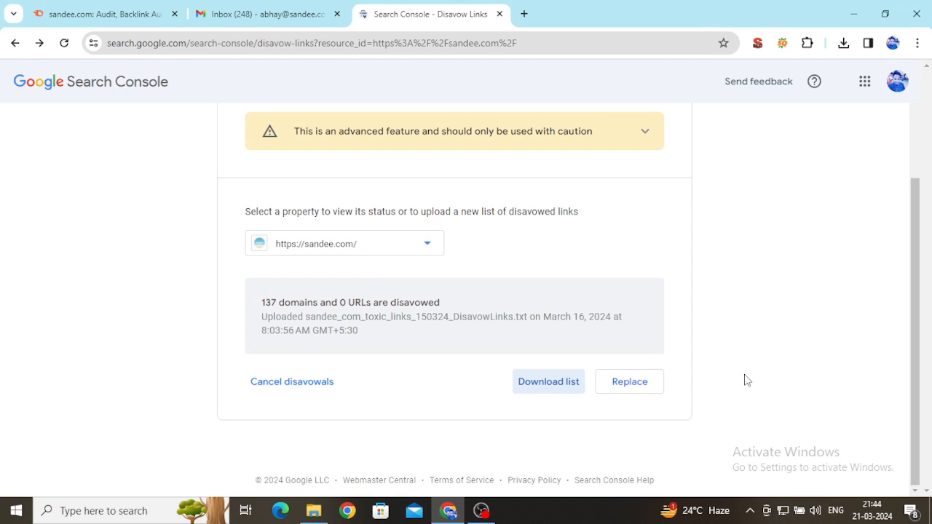
left_click(290, 11)
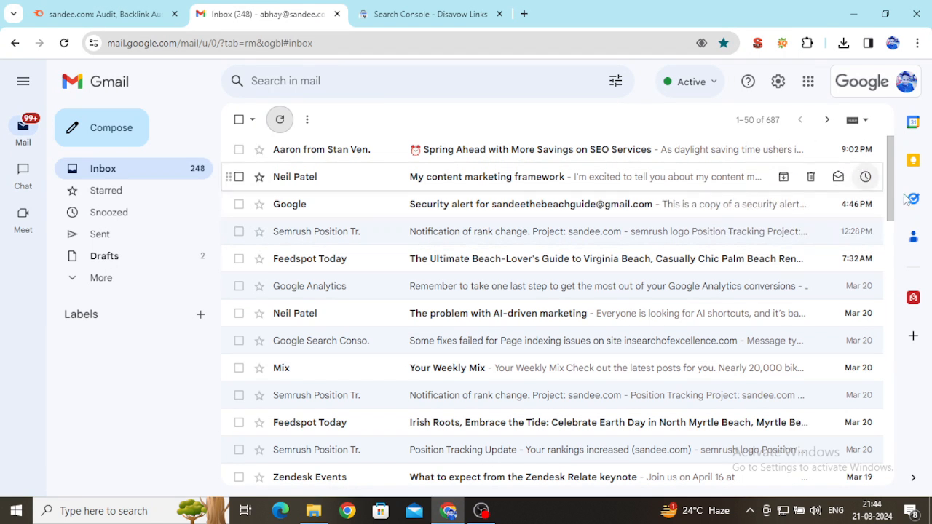
scroll(889, 209, "down", 1)
left_click_drag(888, 209, 879, 350)
scroll(874, 357, "down", 1)
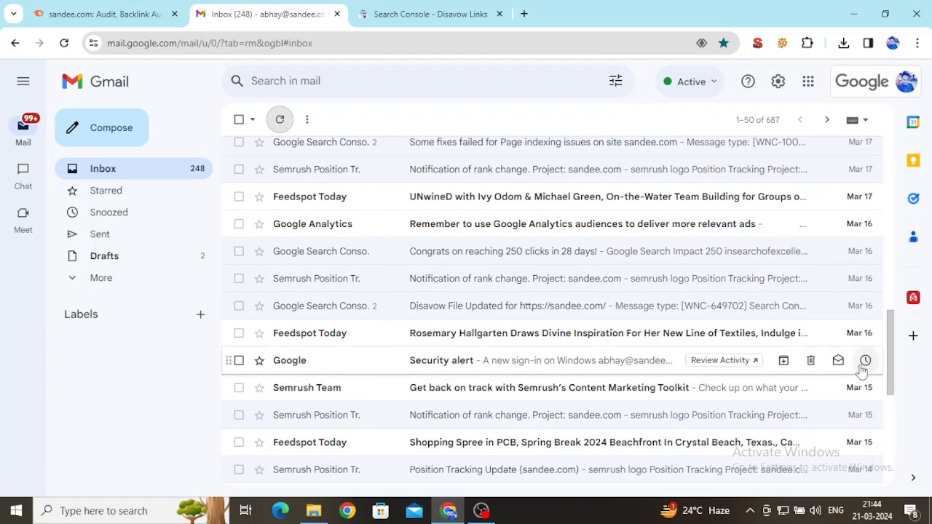
left_click(670, 314)
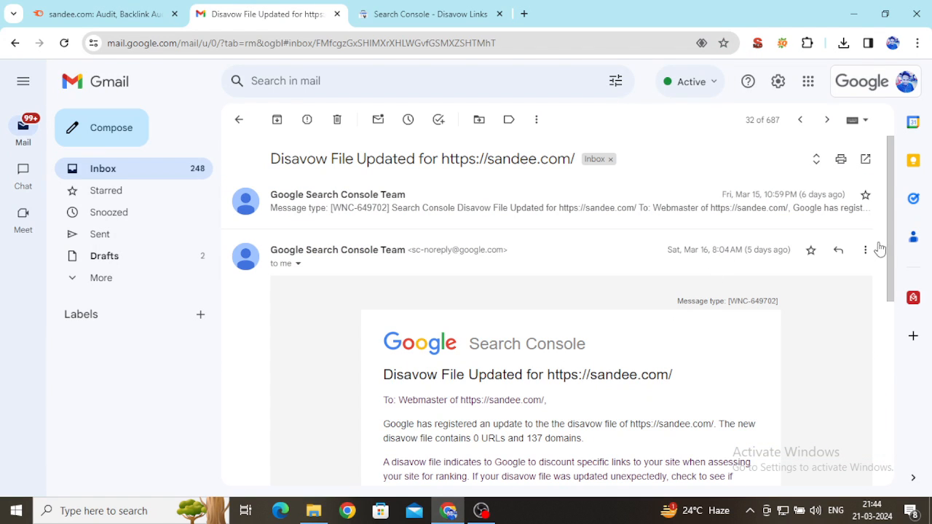
- Compare Search Console's disavow status with the update email, highlight the email's heading, and return to the disavow page
left_click(414, 15)
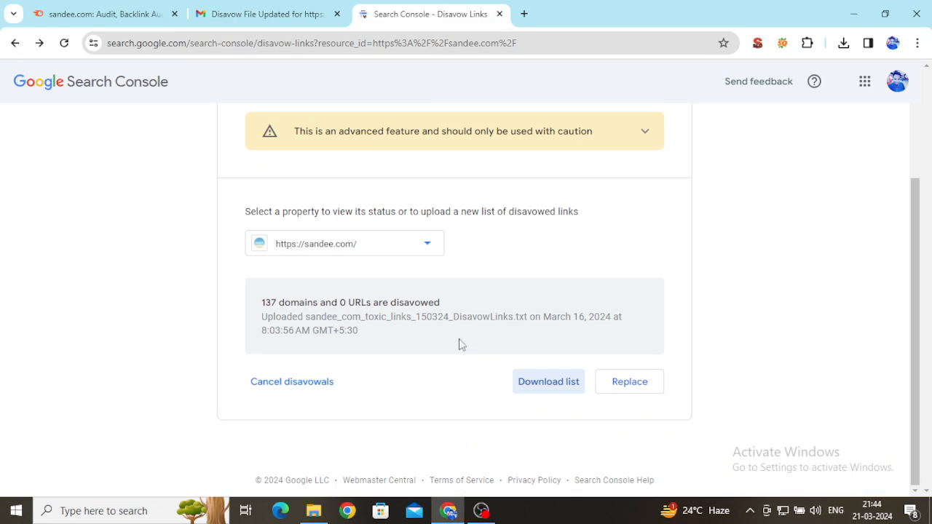
left_click(333, 12)
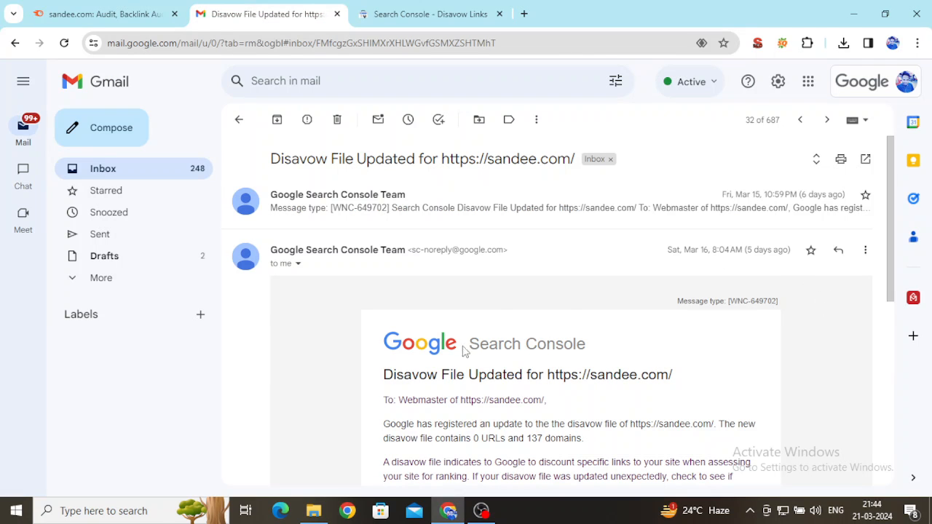
left_click_drag(386, 375, 683, 385)
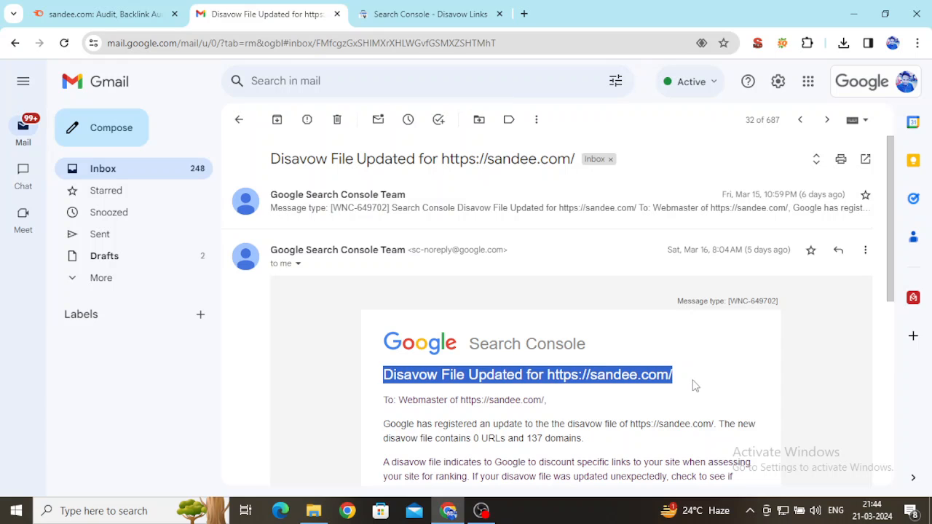
left_click(708, 383)
left_click(413, 14)
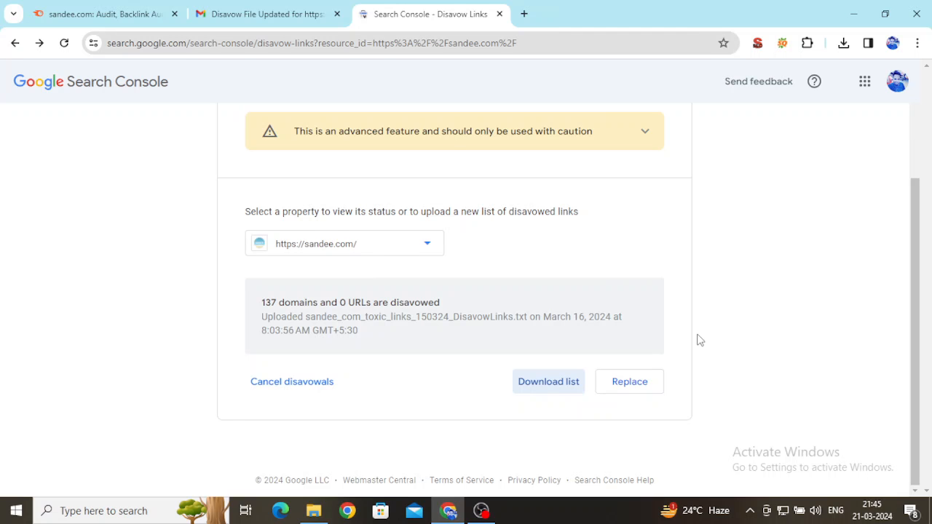
left_click(481, 513)
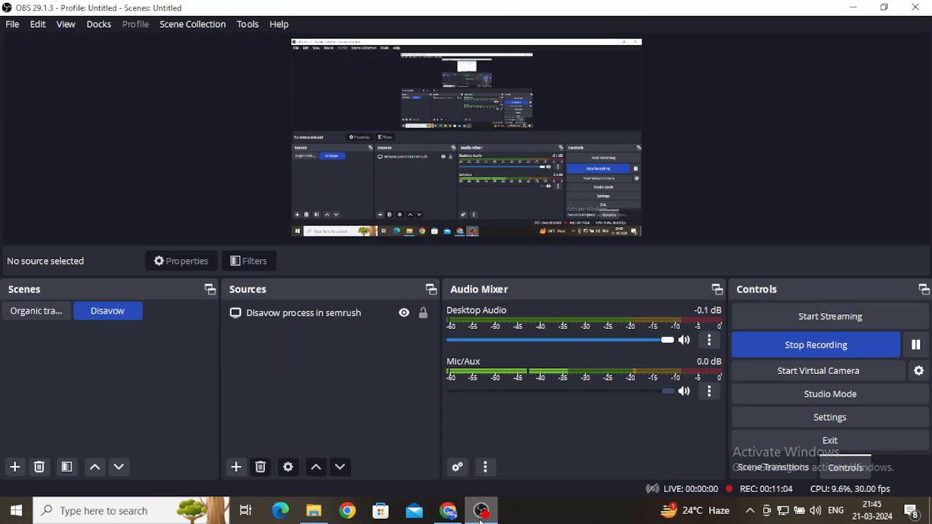